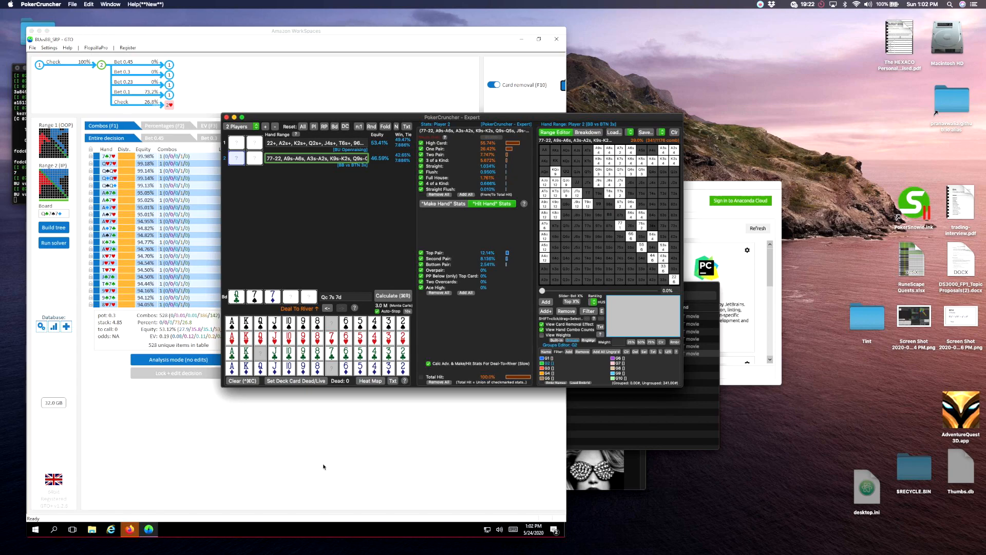
- Switch to Word to review the range building and learning process notes, minimize the document and return to PokerCruncher
{"action": "mouse_move", "coordinate": [383, 553]}
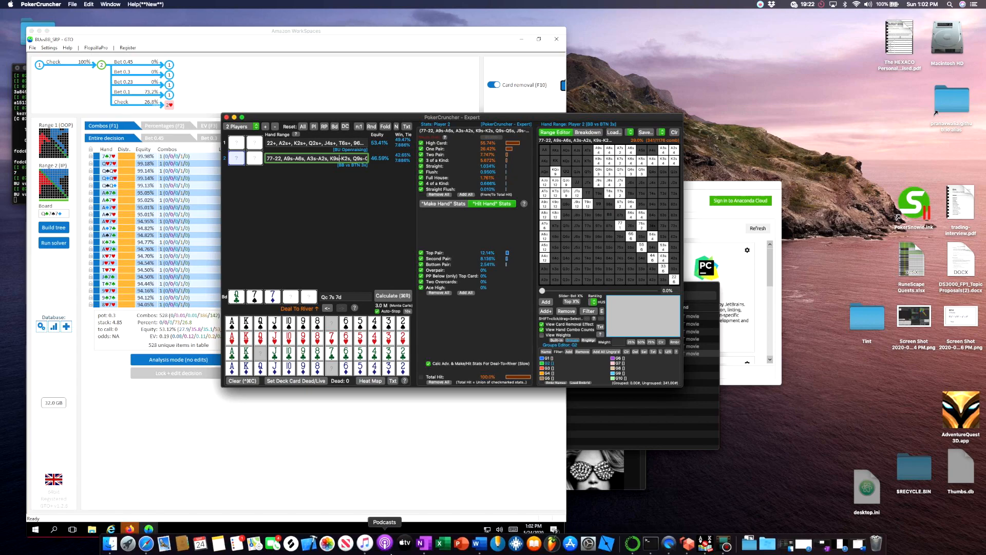
{"action": "left_click", "coordinate": [482, 550]}
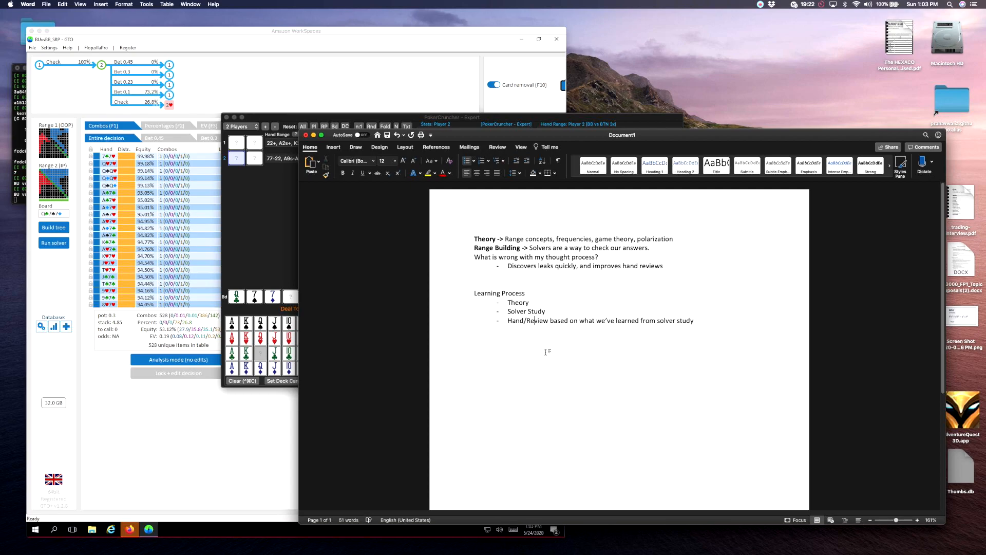
{"action": "left_click", "coordinate": [313, 135]}
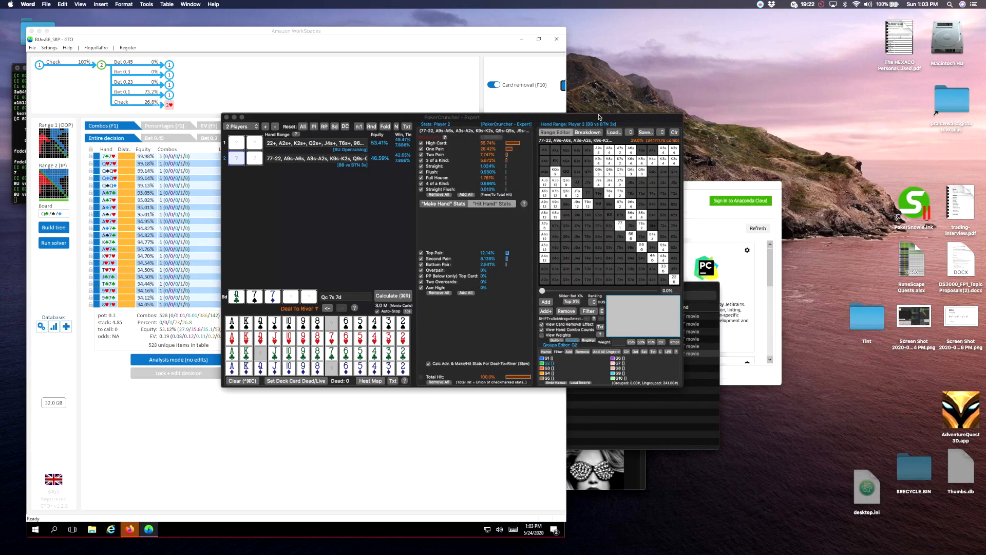
{"action": "left_click_drag", "start_coordinate": [599, 117], "coordinate": [630, 118]}
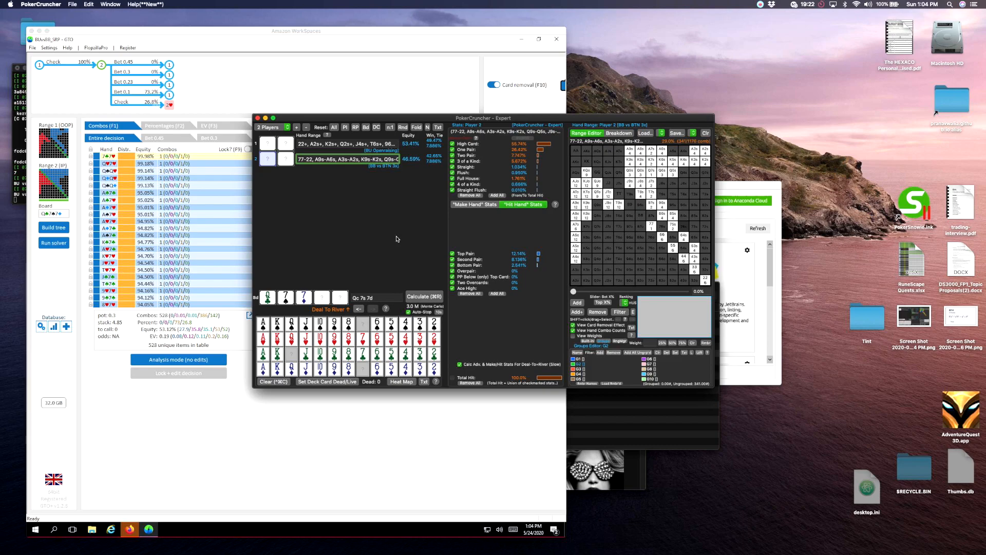
- Switch to the GTO solver in Amazon WorkSpaces, open the decision facing Bet 0.1, and place the PokerCruncher window over it
{"action": "left_click", "coordinate": [254, 29]}
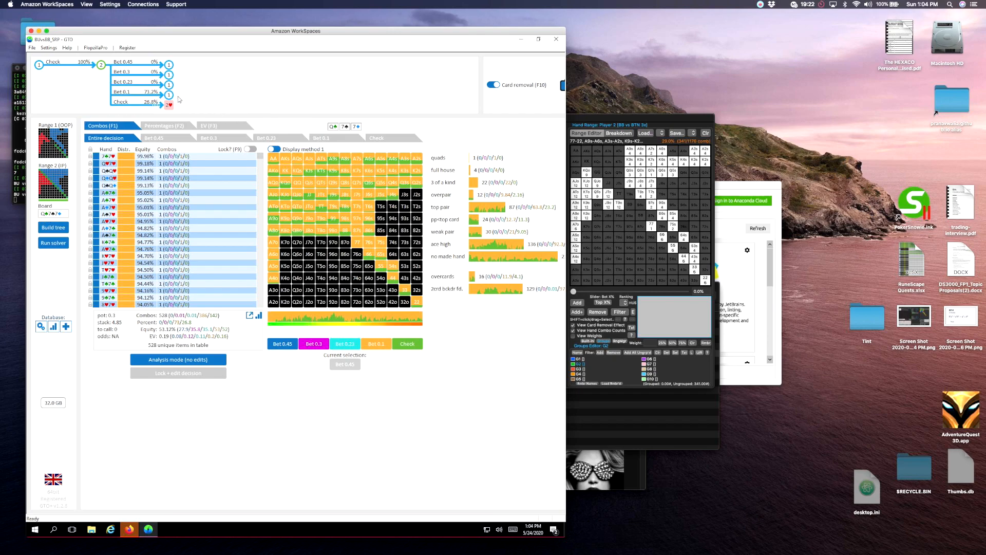
{"action": "left_click", "coordinate": [170, 96]}
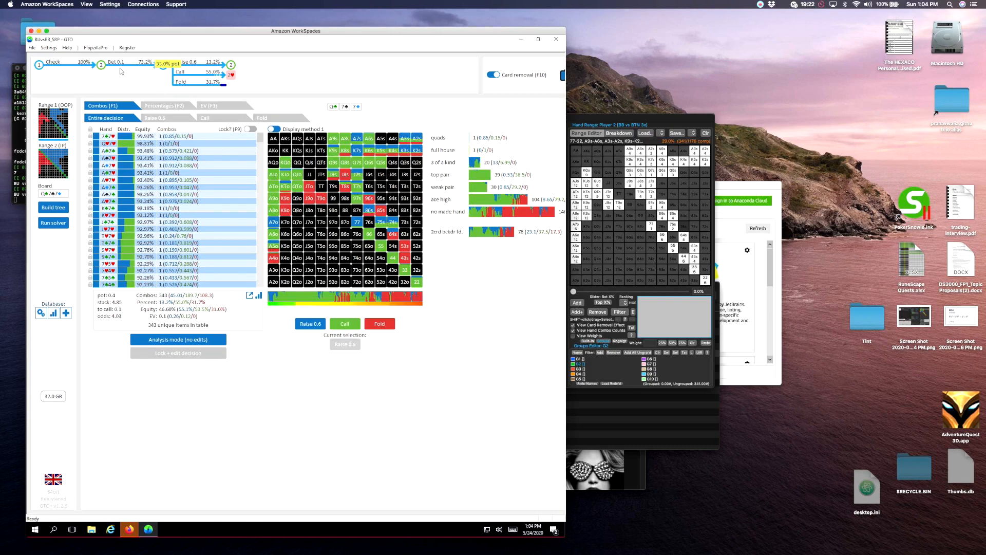
{"action": "left_click_drag", "start_coordinate": [586, 118], "coordinate": [419, 123]}
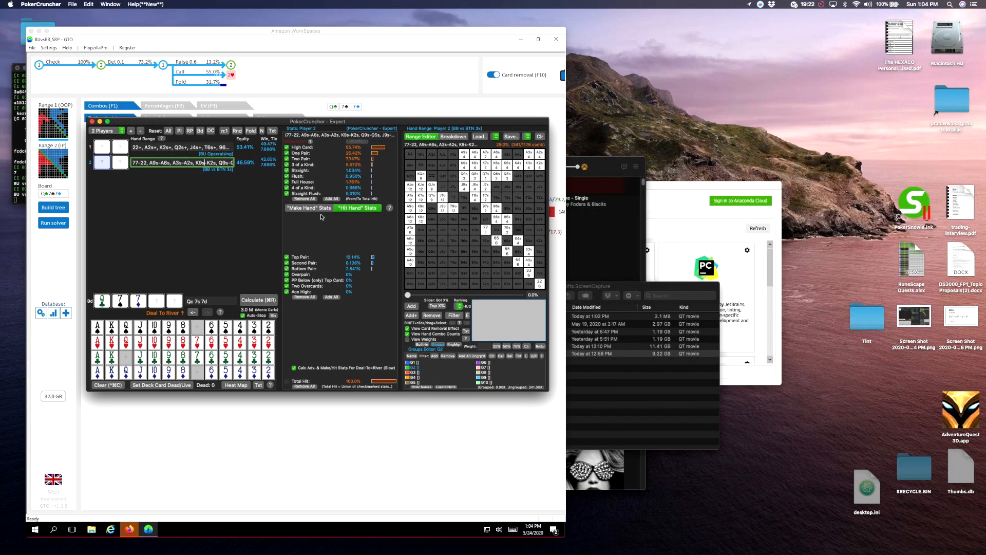
- Name group 1 of player 2's range "Bluff"
{"action": "left_click", "coordinate": [410, 361]}
{"action": "left_click", "coordinate": [411, 356]}
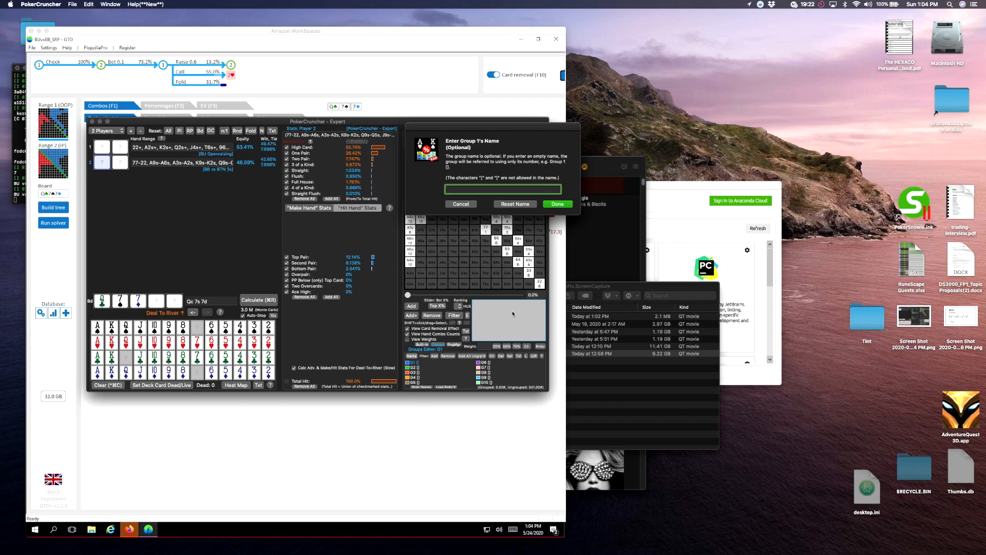
{"action": "type", "text": "Blu"}
{"action": "key", "text": "BackSpace"}
{"action": "key", "text": "BackSpace"}
{"action": "key", "text": "BackSpace"}
{"action": "key", "text": "BackSpace"}
{"action": "key", "text": "BackSpace"}
{"action": "key", "text": "BackSpace"}
{"action": "key", "text": "BackSpace"}
{"action": "type", "text": "Blu"}
{"action": "left_click", "coordinate": [552, 204]}
- Name group 2 "Call" and group 3 "V-Raise"
{"action": "left_click", "coordinate": [411, 367]}
{"action": "left_click", "coordinate": [412, 355]}
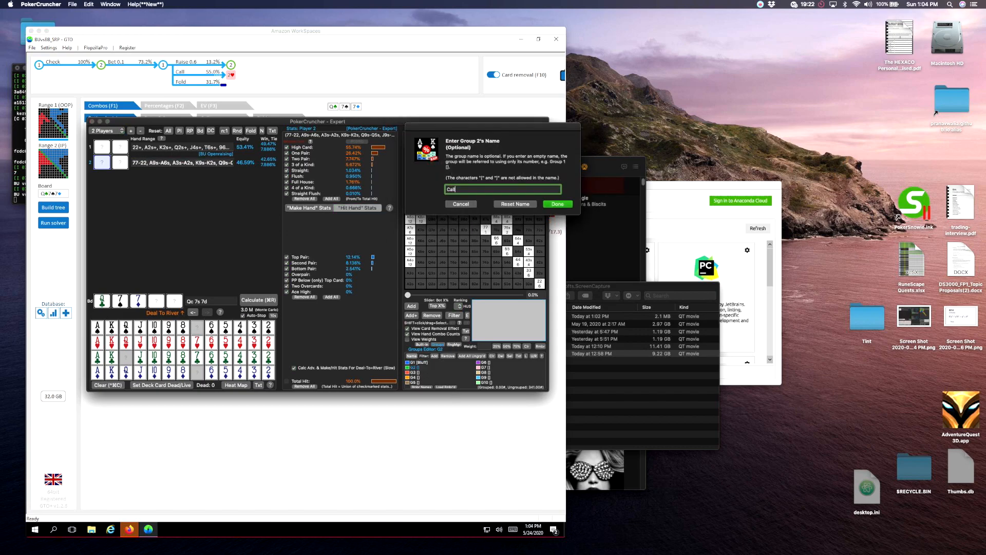
{"action": "key", "text": "Return"}
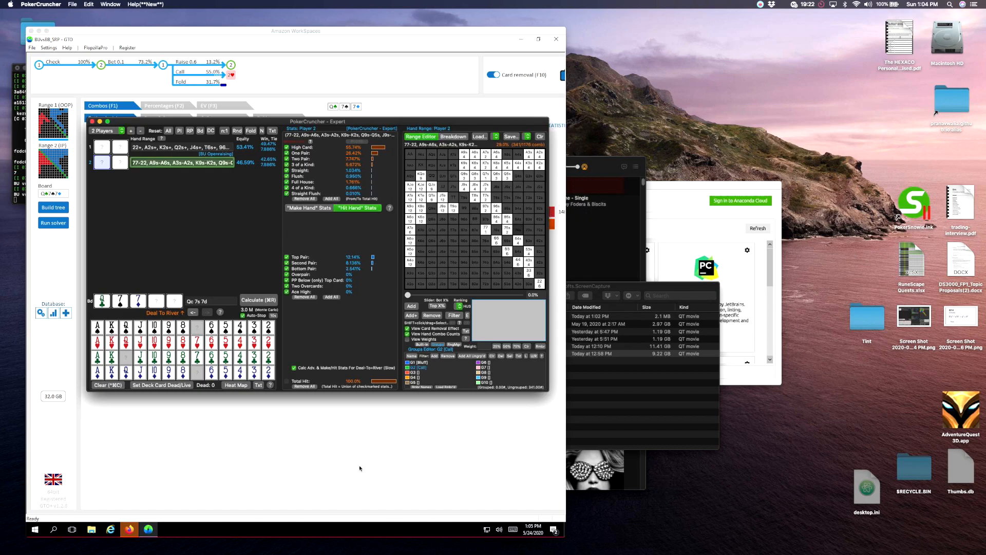
{"action": "double_click", "coordinate": [422, 372]}
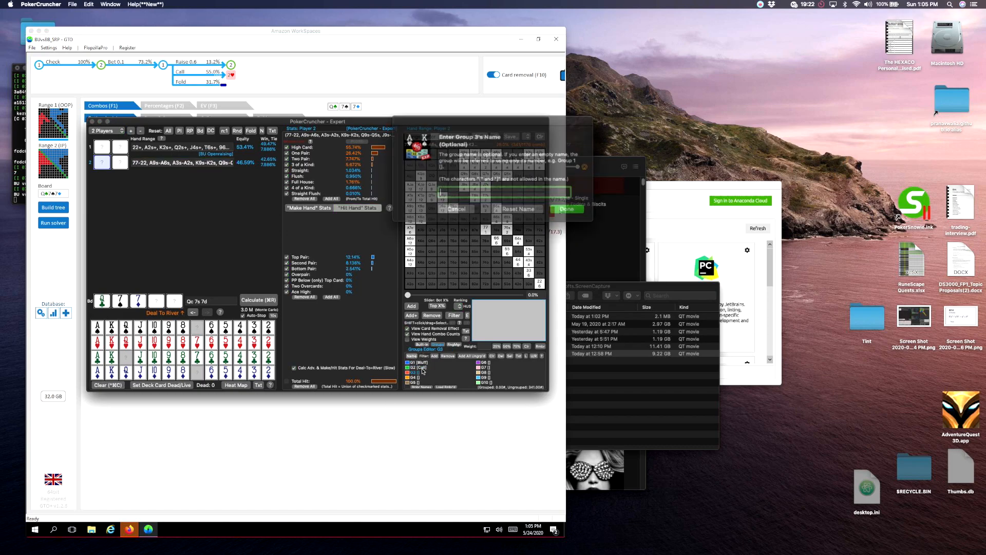
{"action": "type", "text": "V-Raise"}
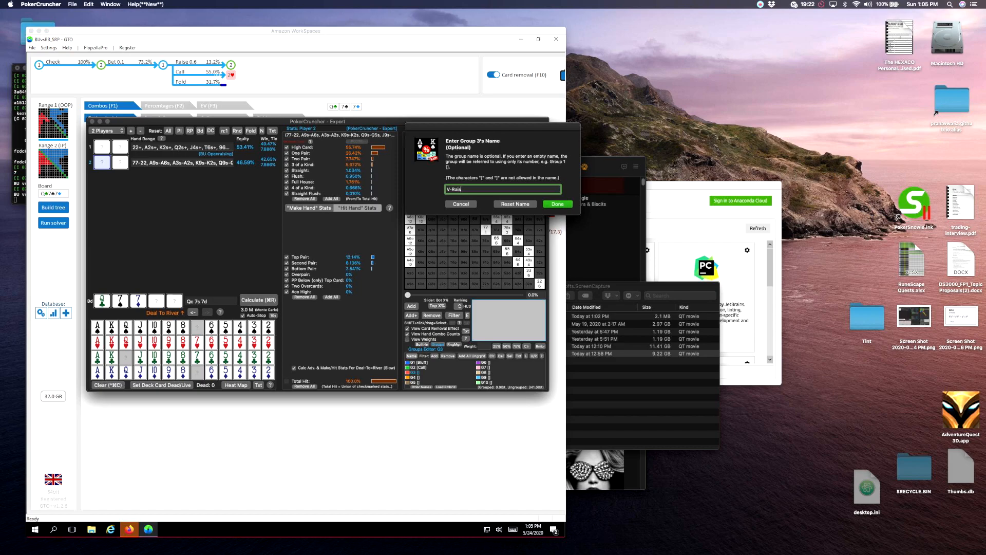
{"action": "left_click", "coordinate": [565, 204]}
- Name group 5 "x/F"
{"action": "left_click", "coordinate": [414, 382]}
{"action": "left_click", "coordinate": [412, 356]}
{"action": "left_click", "coordinate": [552, 203]}
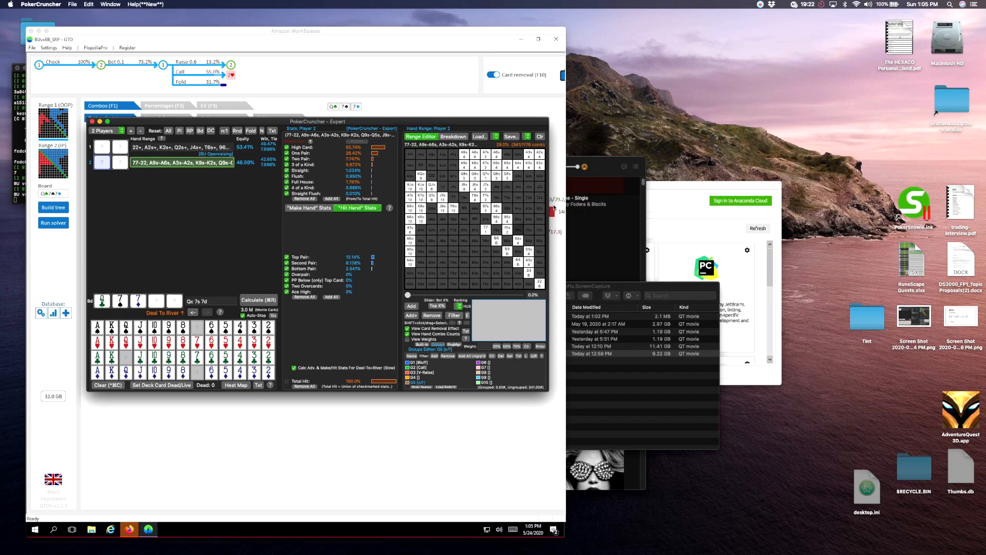
- Assign KQo, QJo, QTo, Q9s through Q5s, K7s, J7s and T7s to the Call group
{"action": "left_click", "coordinate": [417, 367]}
{"action": "left_click", "coordinate": [418, 180]}
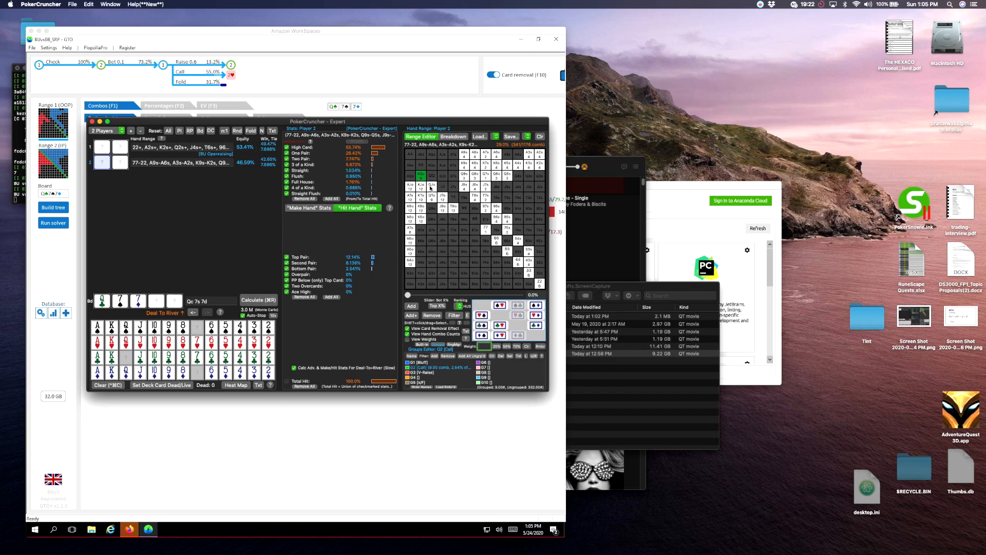
{"action": "left_click", "coordinate": [430, 186]}
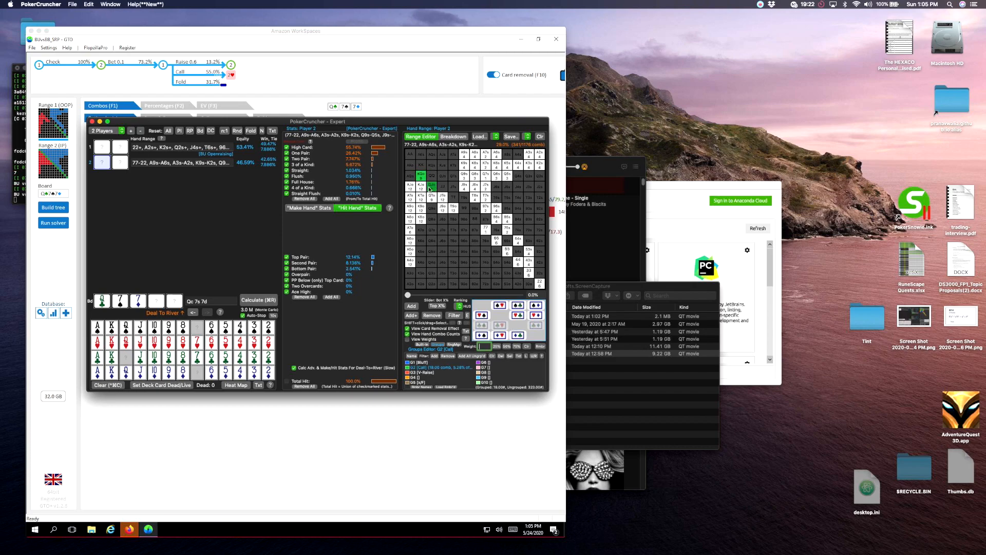
{"action": "left_click", "coordinate": [432, 197]}
{"action": "left_click", "coordinate": [466, 177]}
{"action": "left_click", "coordinate": [473, 177]}
{"action": "left_click", "coordinate": [485, 177]}
{"action": "left_click", "coordinate": [504, 176]}
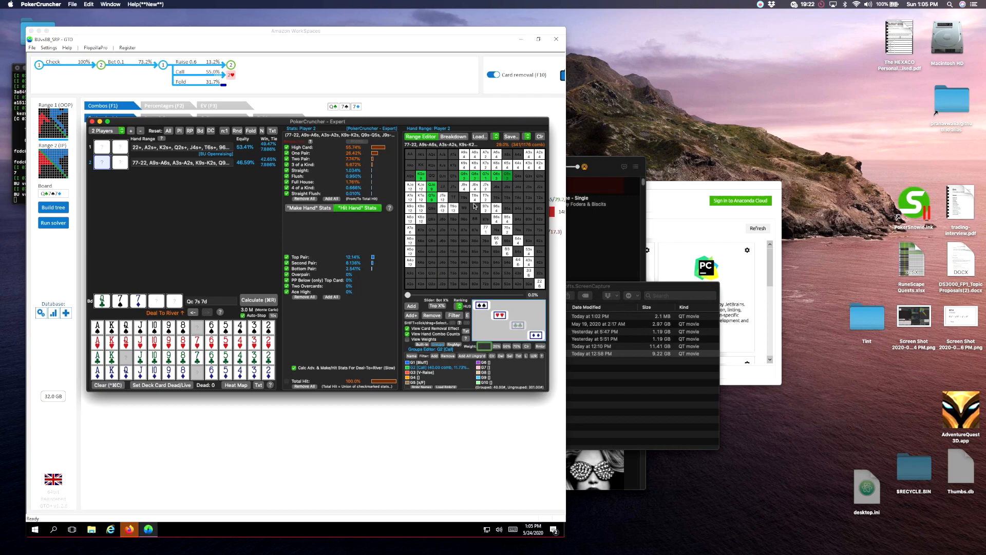
{"action": "left_click", "coordinate": [485, 164]}
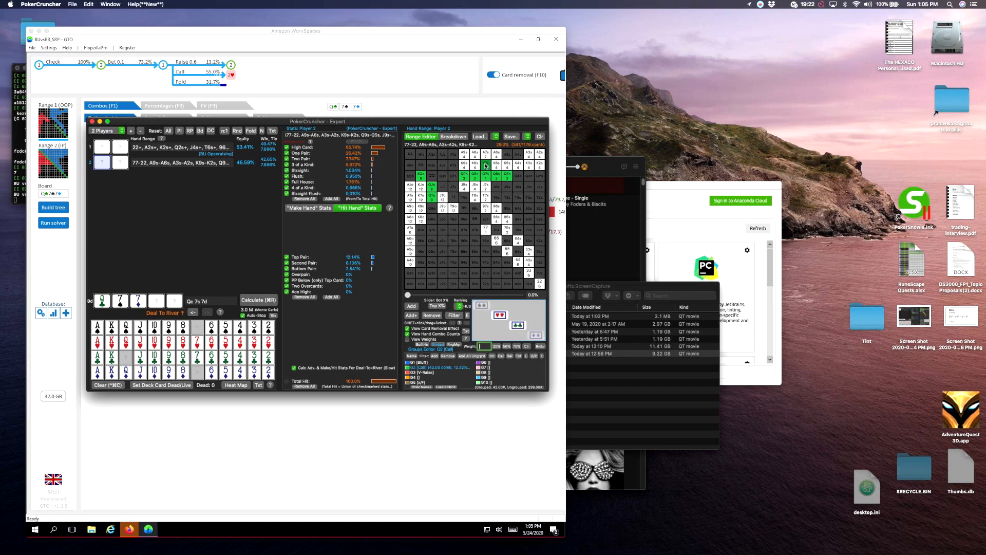
{"action": "left_click", "coordinate": [486, 189]}
{"action": "left_click", "coordinate": [486, 199]}
- Assign 77, A7s and A7o to the V-Raise group and check them against player 1's range
{"action": "left_click", "coordinate": [422, 372]}
{"action": "left_click", "coordinate": [485, 232]}
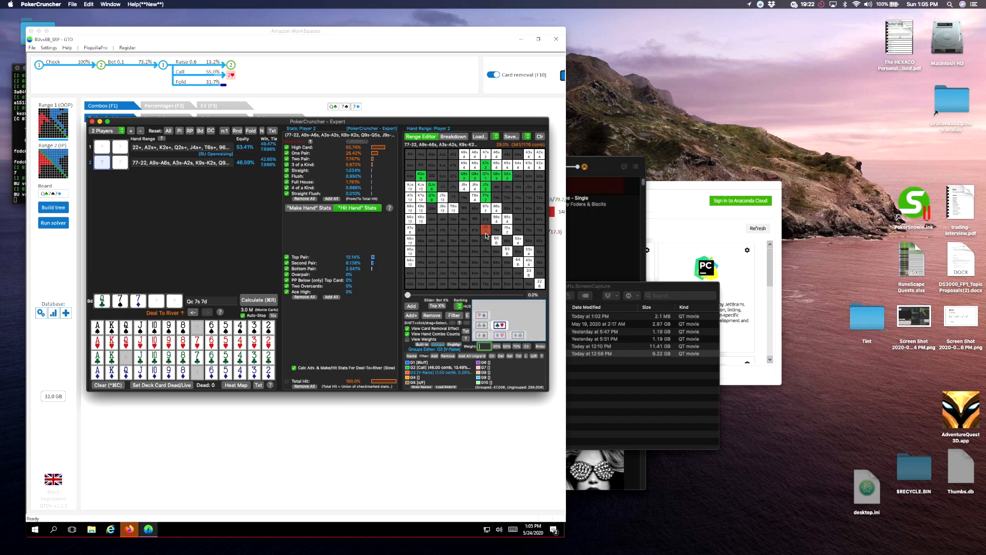
{"action": "left_click", "coordinate": [486, 154]}
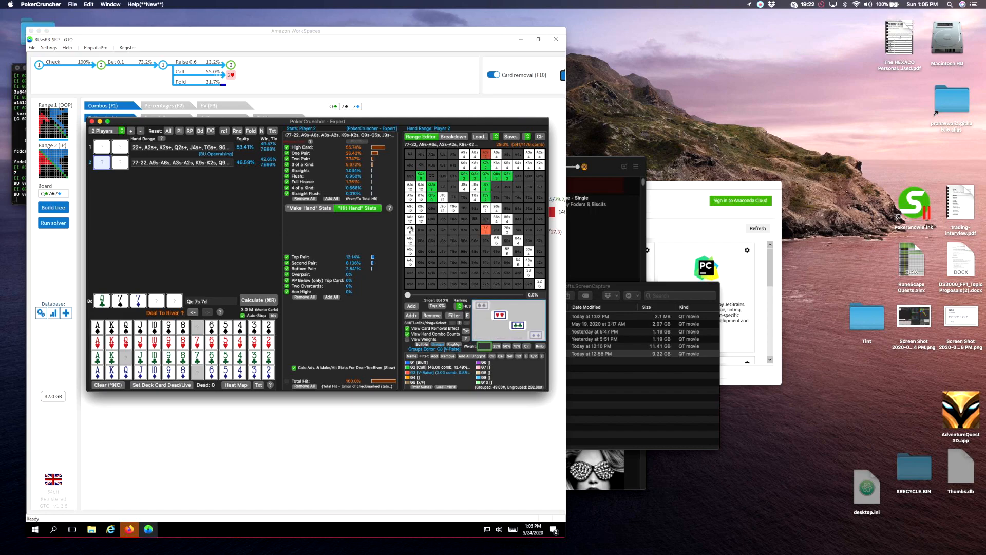
{"action": "left_click", "coordinate": [410, 230]}
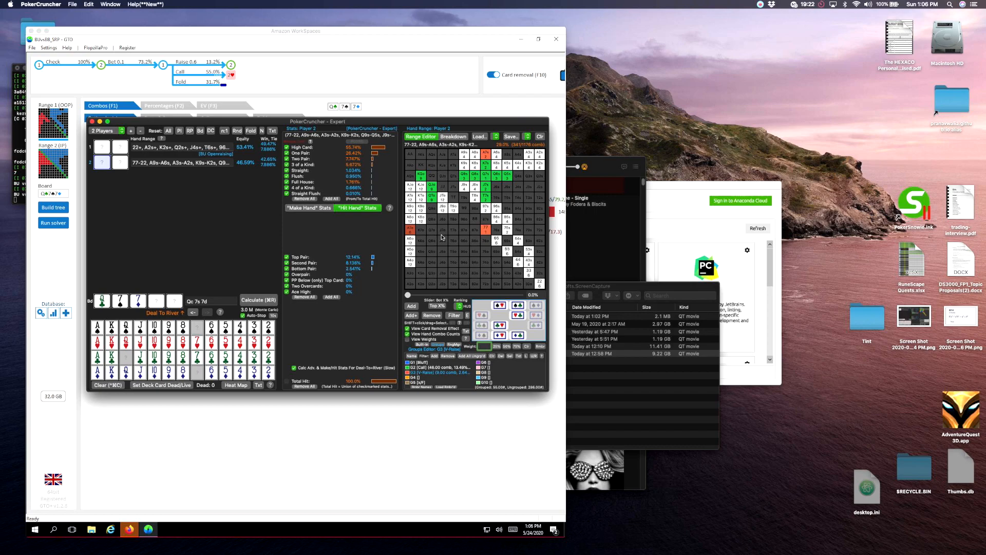
{"action": "left_click", "coordinate": [179, 148]}
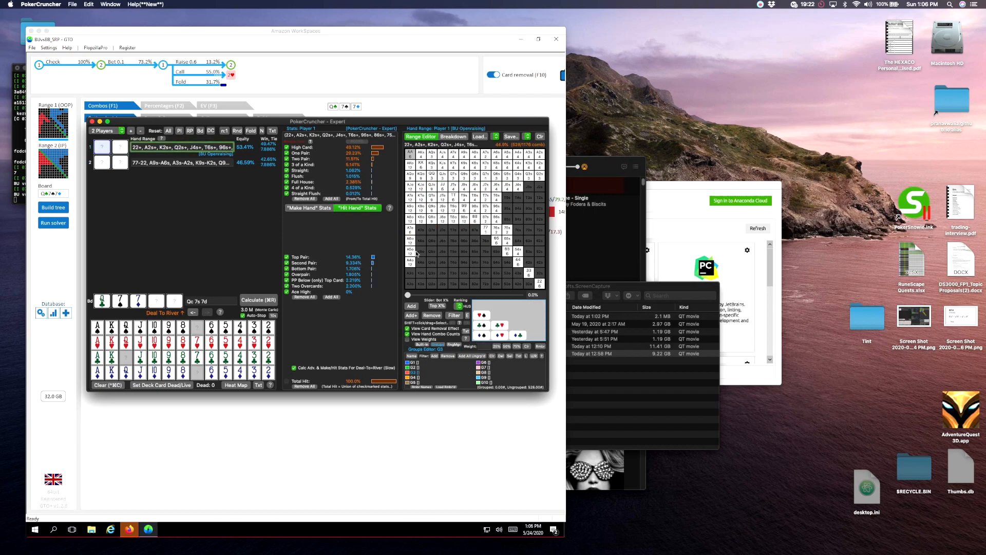
{"action": "left_click", "coordinate": [218, 163]}
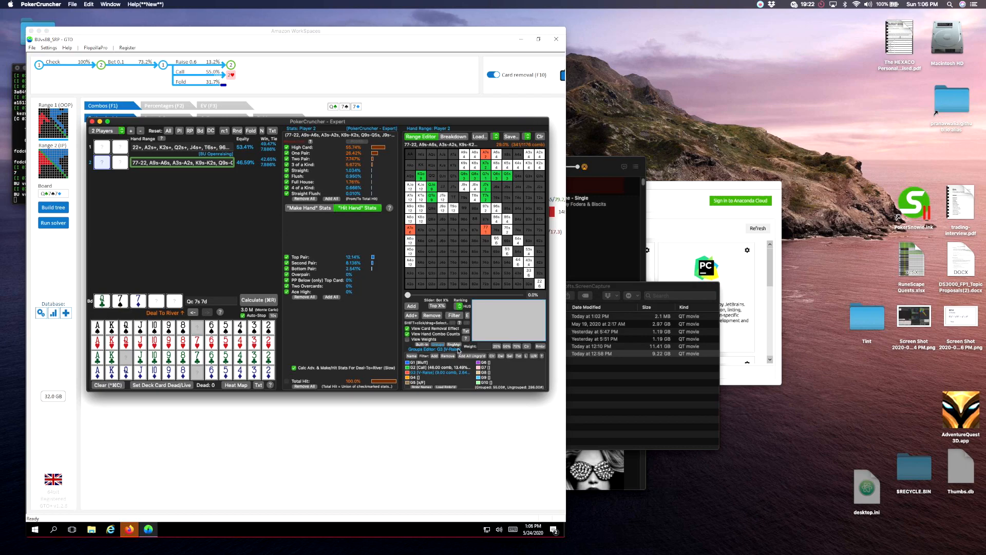
- Assign the pocket pairs 66, 55, 44 and 33 to the Call group and 22 to the x/F group
{"action": "left_click", "coordinate": [428, 368]}
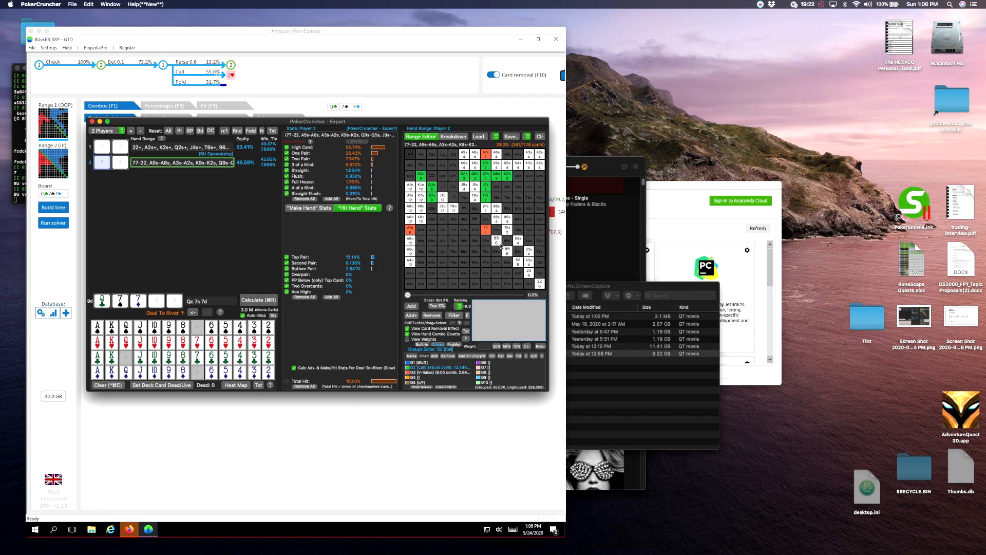
{"action": "left_click", "coordinate": [499, 244]}
{"action": "left_click", "coordinate": [506, 251]}
{"action": "left_click", "coordinate": [518, 262]}
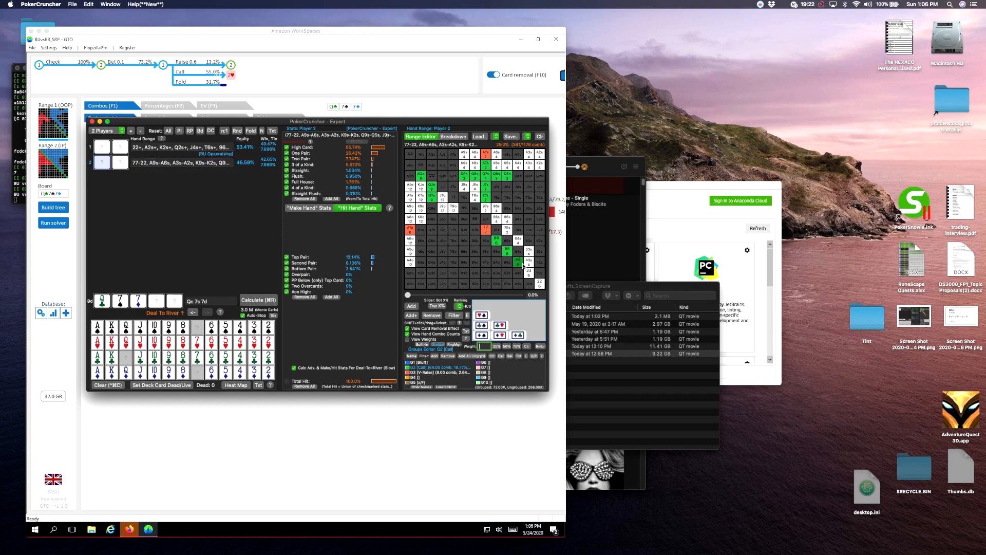
{"action": "left_click", "coordinate": [529, 273]}
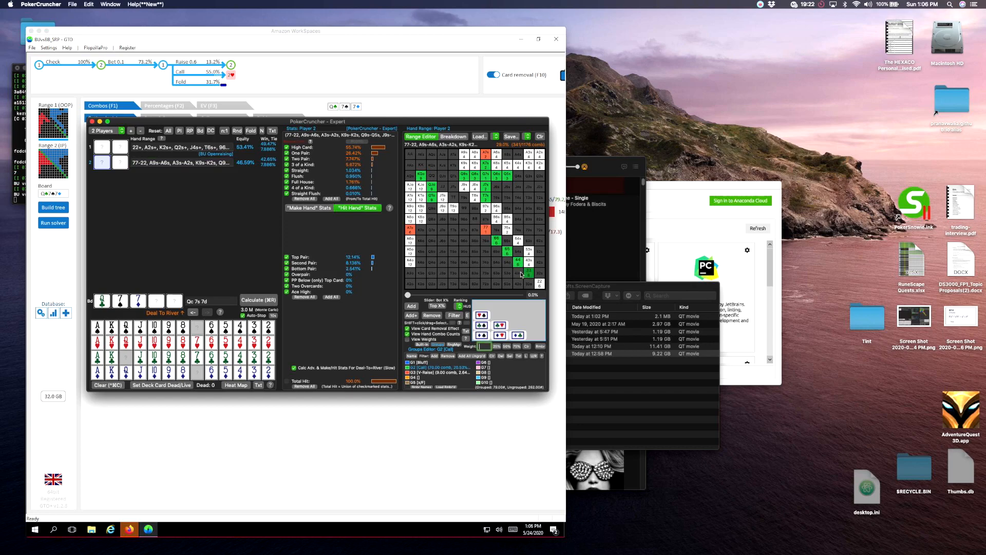
{"action": "left_click", "coordinate": [422, 382]}
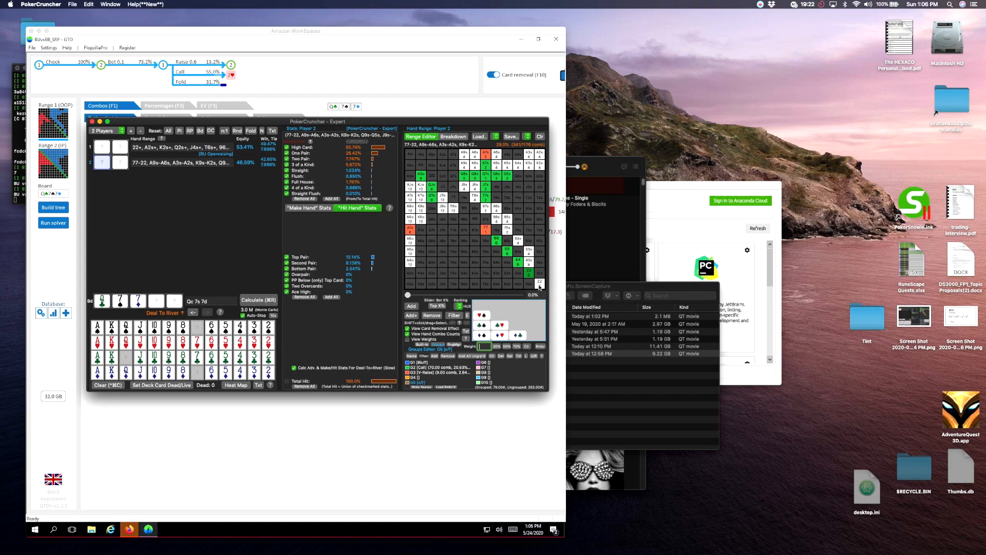
{"action": "left_click", "coordinate": [539, 283]}
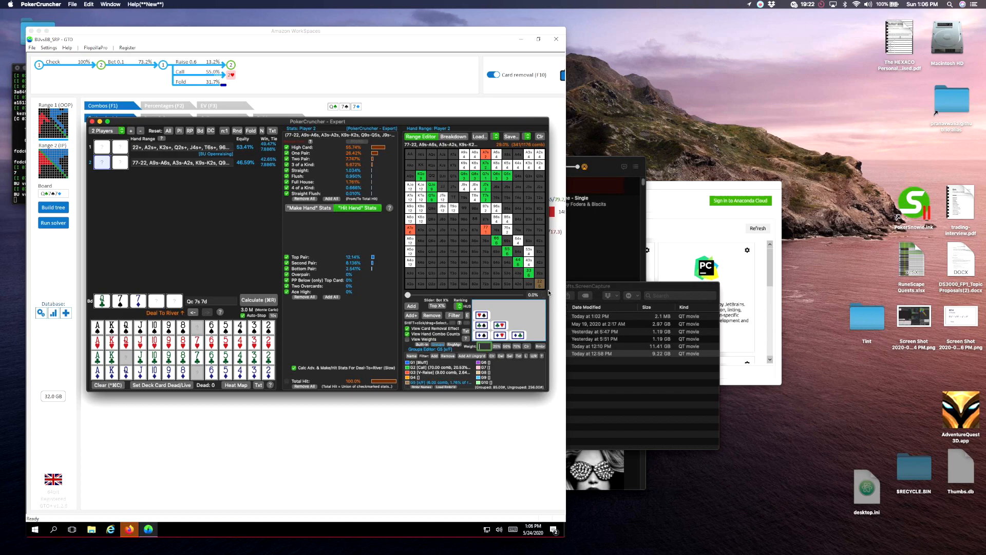
- Split A3s by suit: spades, clubs and diamonds into the Bluff group, hearts into the x/F group
{"action": "left_click", "coordinate": [422, 362]}
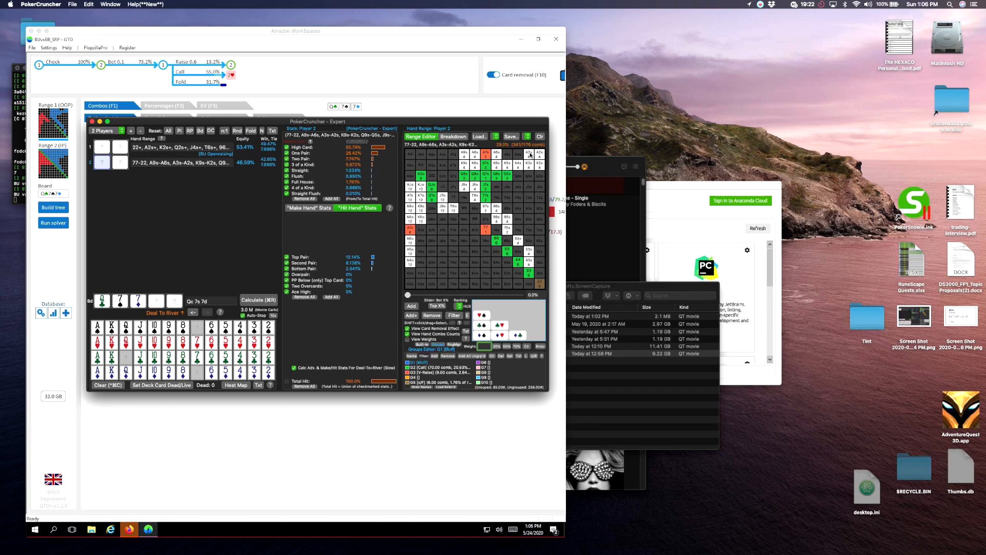
{"action": "left_click", "coordinate": [540, 153]}
{"action": "left_click", "coordinate": [528, 156]}
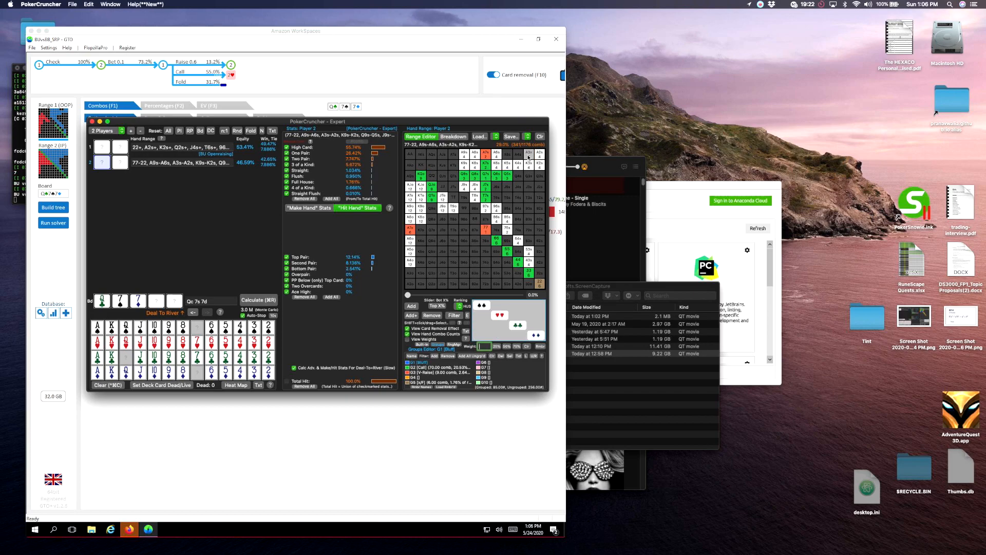
{"action": "left_click", "coordinate": [486, 308]}
{"action": "left_click", "coordinate": [516, 325]}
{"action": "left_click", "coordinate": [454, 382]}
{"action": "left_click", "coordinate": [499, 314]}
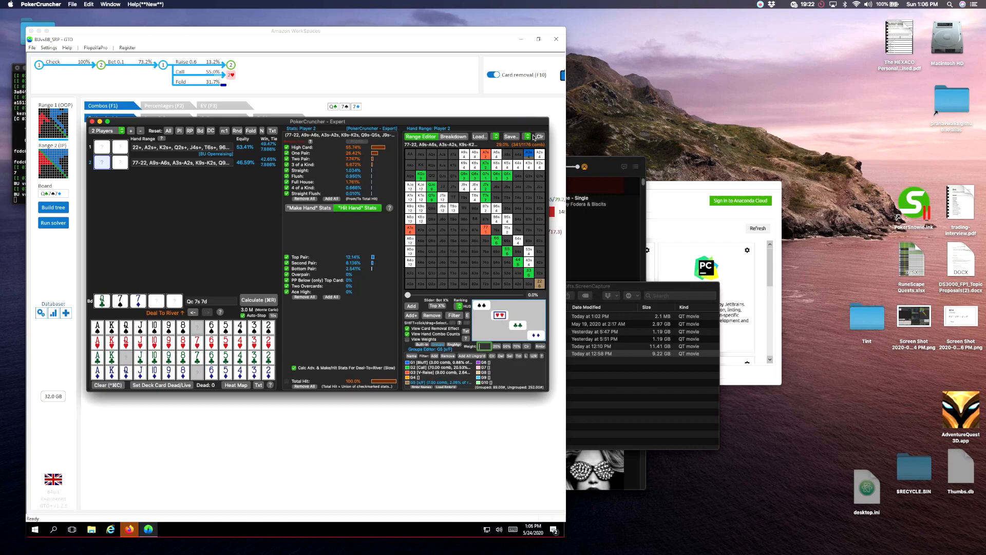
- Split A2s by suit: spades, clubs and diamonds into the Bluff group, hearts into the x/F group
{"action": "left_click", "coordinate": [436, 362]}
{"action": "left_click", "coordinate": [481, 305]}
{"action": "left_click", "coordinate": [519, 324]}
{"action": "left_click", "coordinate": [535, 335]}
{"action": "left_click", "coordinate": [421, 382]}
{"action": "left_click", "coordinate": [501, 315]}
- Assign A9s and A8s to the Call group
{"action": "left_click", "coordinate": [426, 367]}
{"action": "left_click", "coordinate": [466, 157]}
{"action": "left_click", "coordinate": [473, 159]}
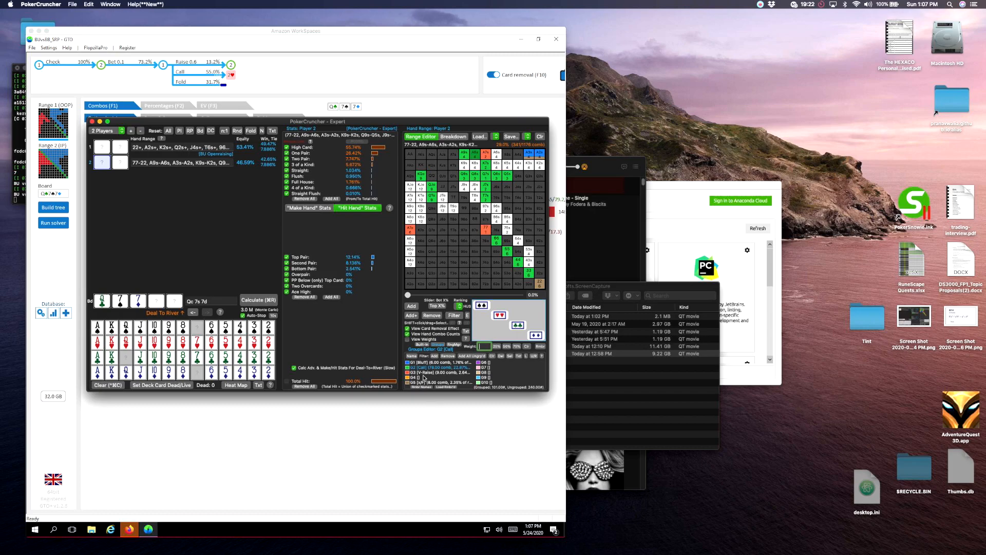
- Split A6s by suit: clubs into the Call group, spades and diamonds into V-Raise, and hearts into x/F
{"action": "left_click", "coordinate": [424, 372]}
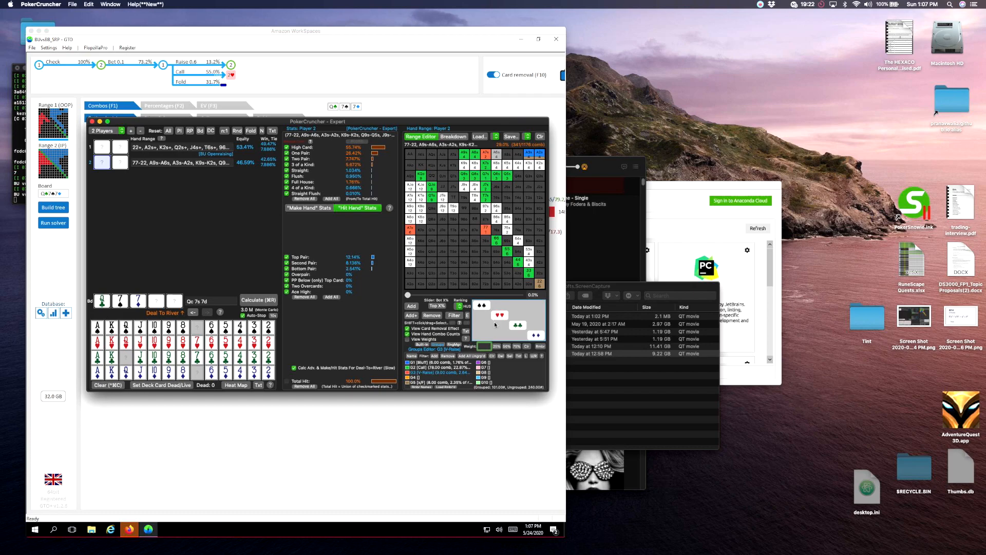
{"action": "left_click", "coordinate": [435, 362]}
{"action": "left_click", "coordinate": [465, 367]}
{"action": "left_click", "coordinate": [519, 327]}
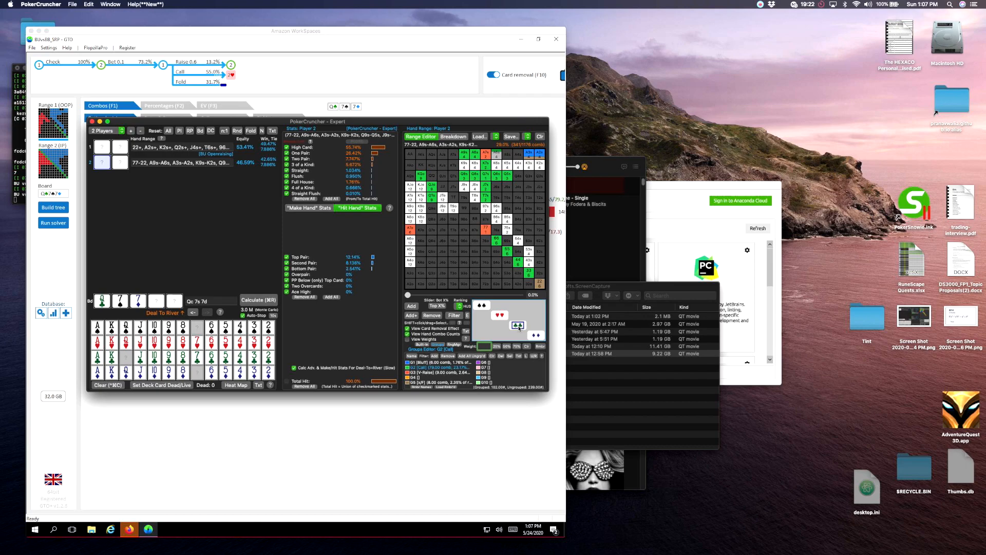
{"action": "left_click", "coordinate": [446, 373]}
{"action": "left_click", "coordinate": [486, 308]}
{"action": "left_click", "coordinate": [534, 336]}
{"action": "left_click", "coordinate": [440, 382]}
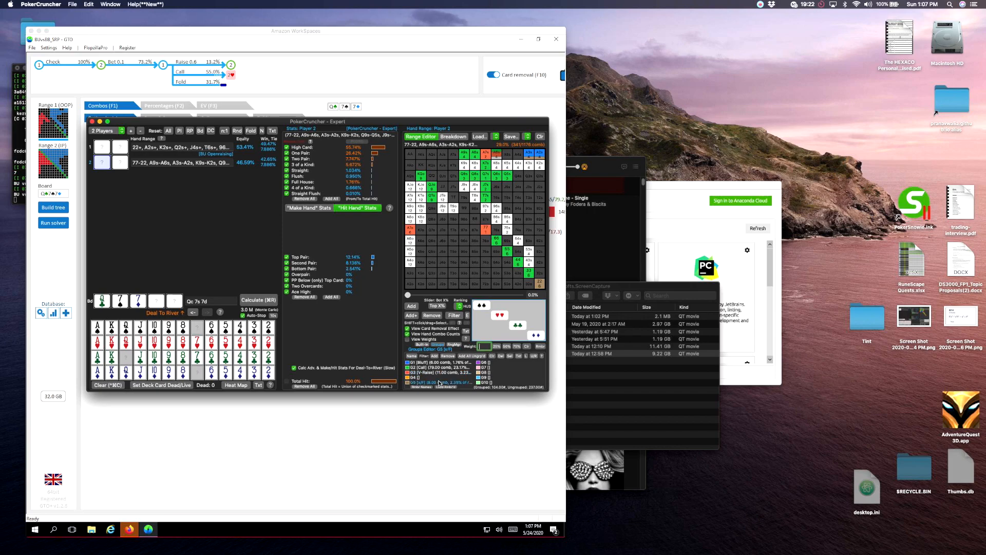
{"action": "left_click", "coordinate": [499, 314]}
- Split K6s through K2s by suit: spades, clubs and diamonds into the Bluff group, hearts into the x/F group
{"action": "left_click_drag", "start_coordinate": [542, 167], "coordinate": [496, 170]}
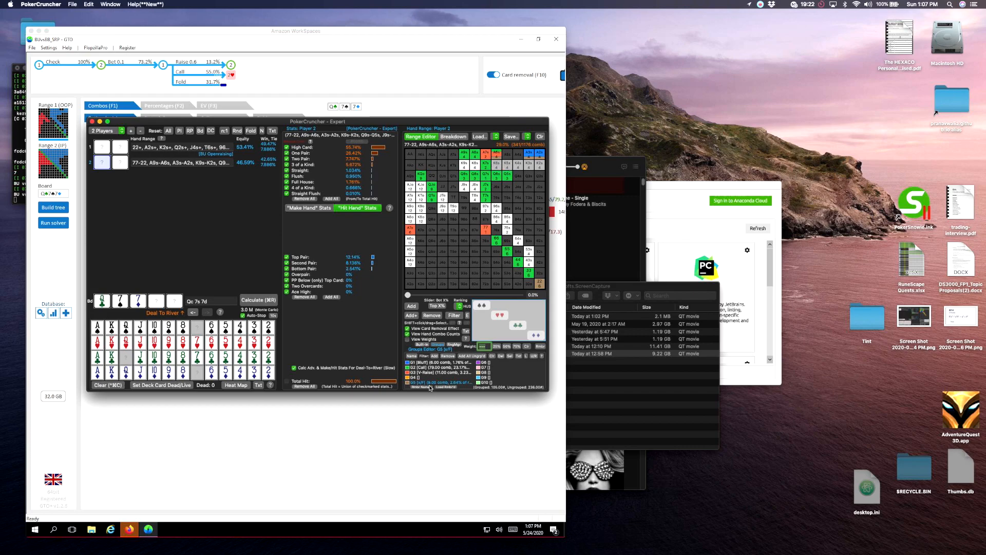
{"action": "left_click", "coordinate": [425, 362]}
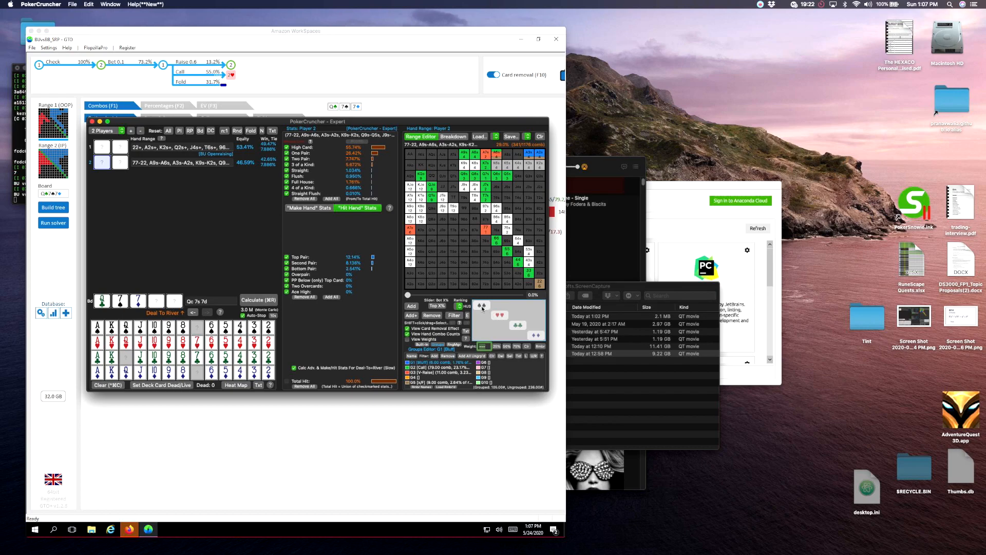
{"action": "left_click", "coordinate": [482, 309]}
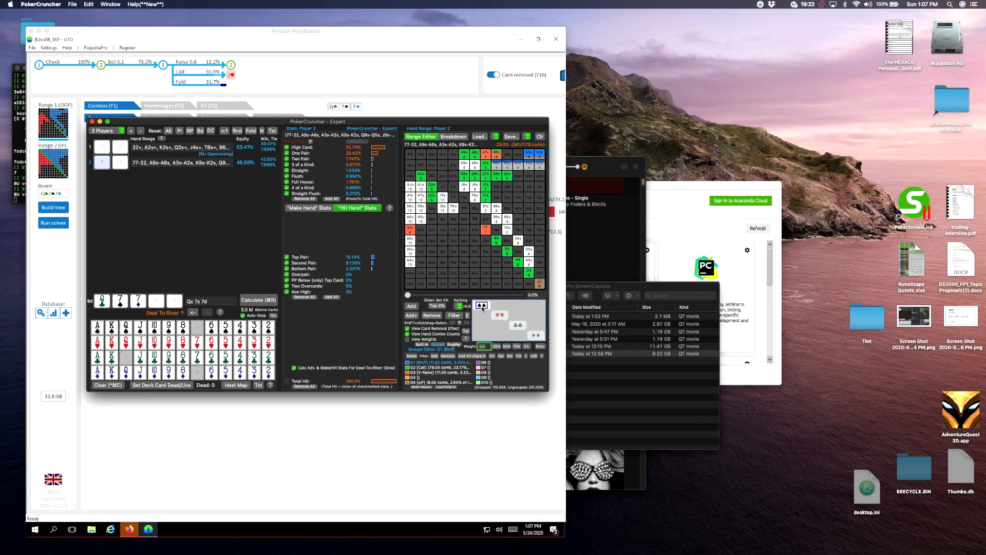
{"action": "left_click", "coordinate": [516, 327]}
{"action": "left_click", "coordinate": [534, 335]}
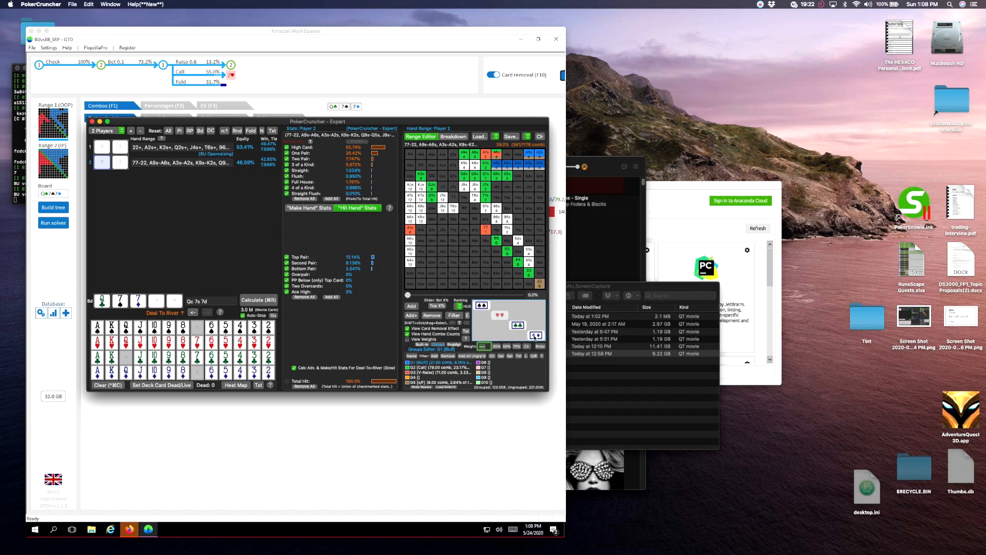
{"action": "left_click", "coordinate": [455, 382]}
{"action": "left_click", "coordinate": [498, 316]}
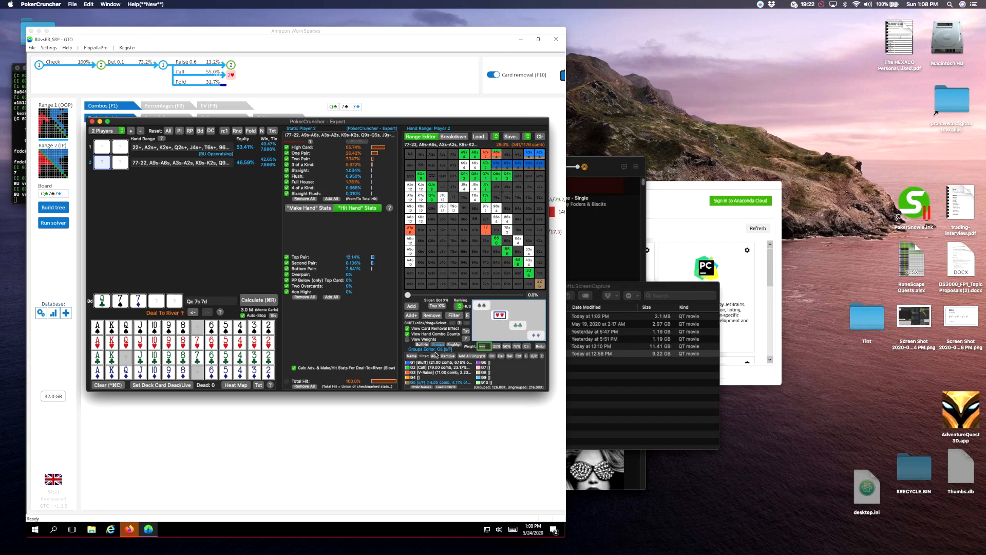
- Re-split K6s by suit: clubs into the Call group, spades into Bluff, and diamonds and hearts into x/F
{"action": "left_click", "coordinate": [428, 367]}
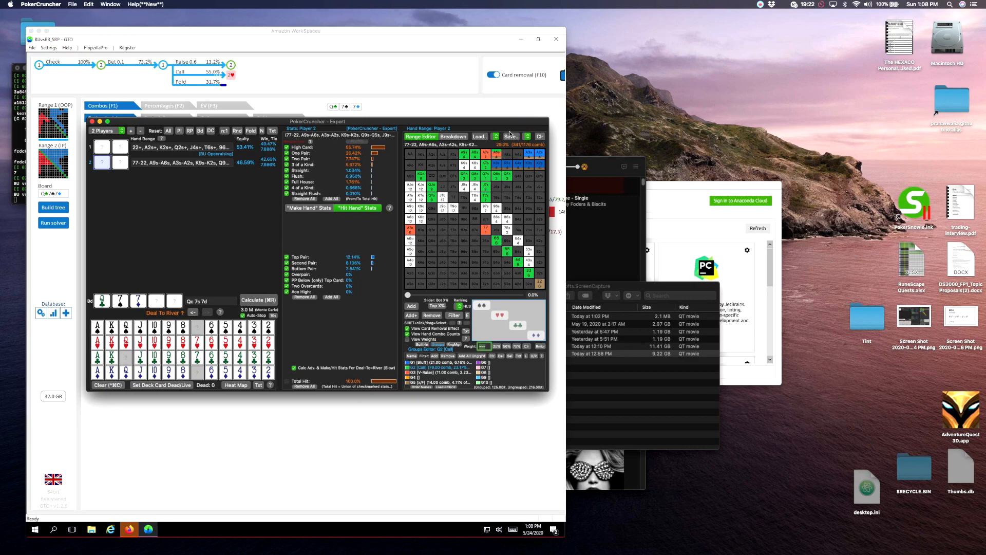
{"action": "left_click", "coordinate": [498, 167]}
{"action": "left_click", "coordinate": [500, 315]}
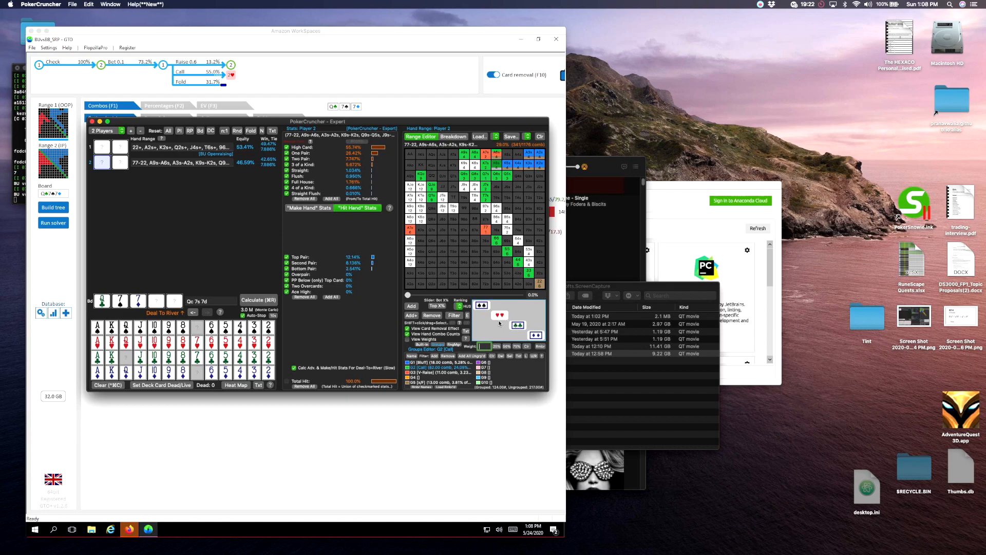
{"action": "left_click", "coordinate": [534, 335]}
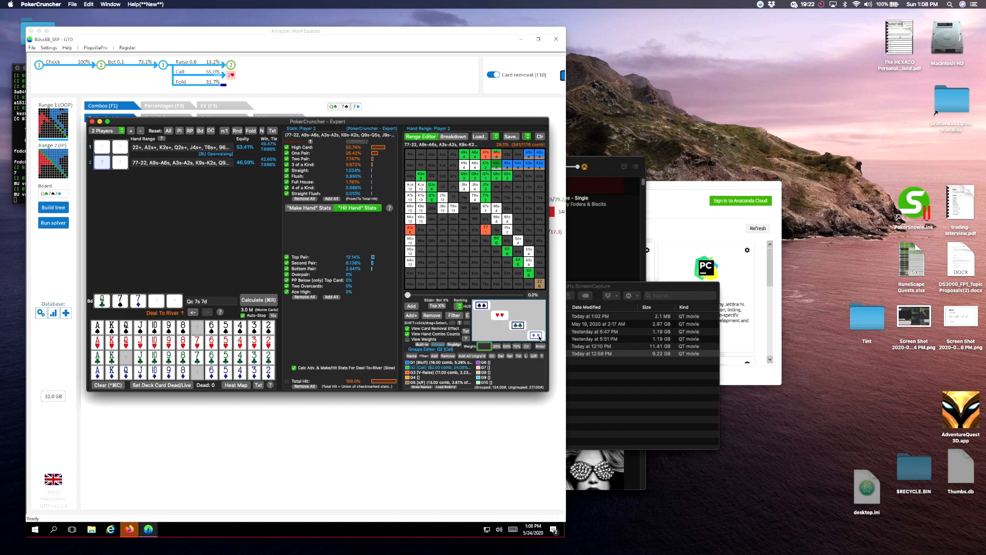
{"action": "left_click", "coordinate": [439, 363]}
{"action": "left_click", "coordinate": [482, 306]}
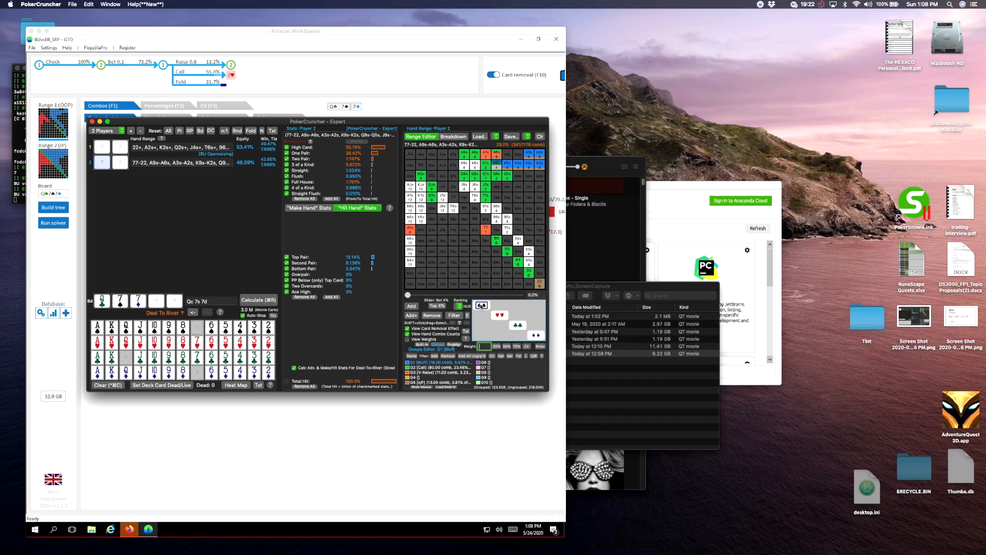
{"action": "left_click", "coordinate": [441, 382]}
{"action": "left_click", "coordinate": [534, 337]}
{"action": "left_click", "coordinate": [499, 316]}
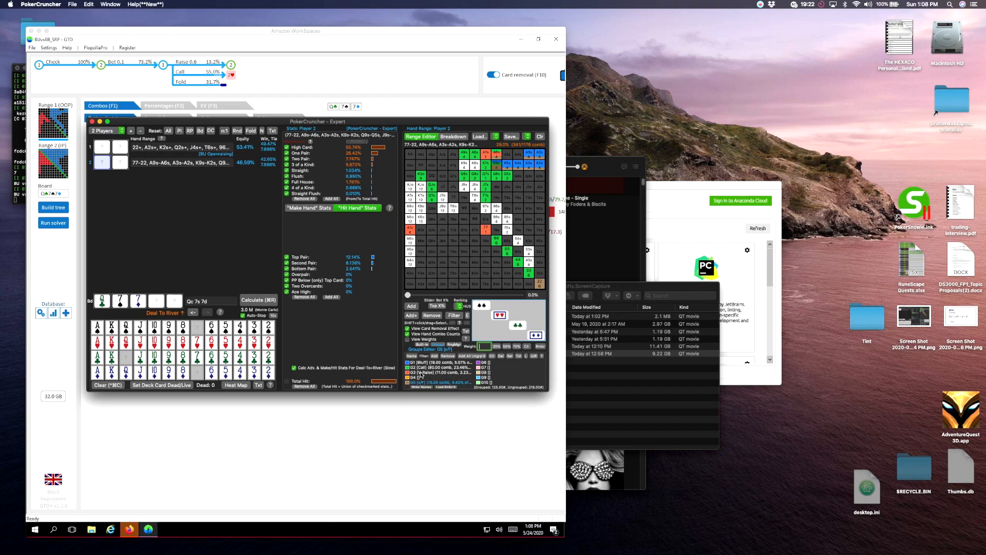
- Assign 53s and 43s to the x/F group and split 64s: clubs into Bluff, spades, hearts and diamonds into x/F
{"action": "left_click", "coordinate": [529, 263]}
{"action": "left_click", "coordinate": [529, 252]}
{"action": "left_click", "coordinate": [431, 362]}
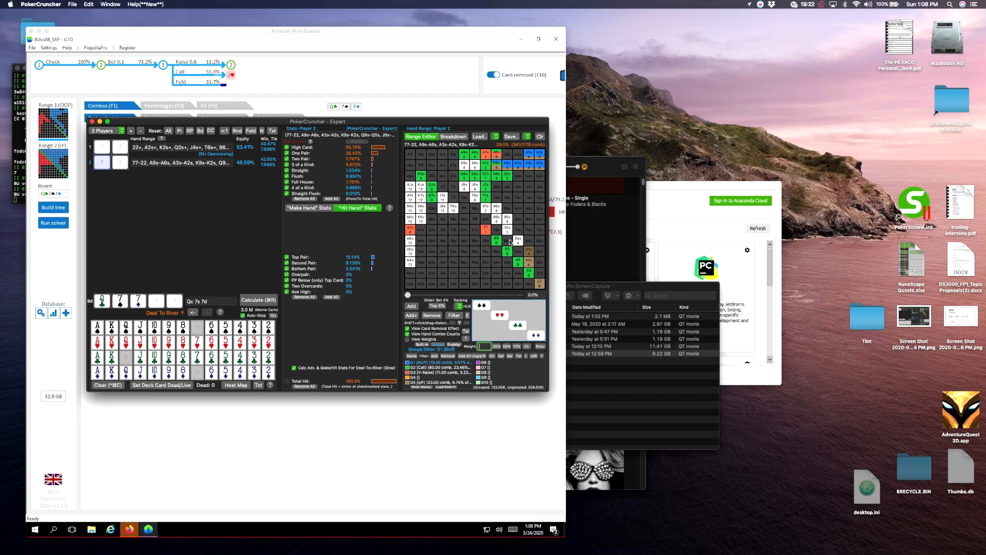
{"action": "left_click", "coordinate": [520, 240]}
{"action": "left_click", "coordinate": [516, 325]}
{"action": "left_click", "coordinate": [448, 383]}
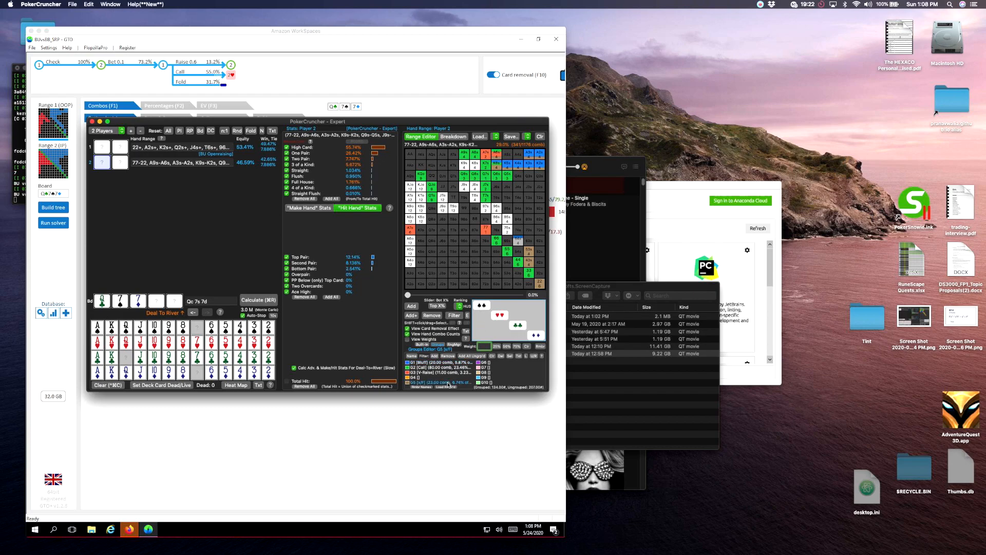
{"action": "left_click", "coordinate": [481, 305]}
{"action": "left_click", "coordinate": [496, 316]}
{"action": "left_click", "coordinate": [533, 337]}
- Assign the available 75s combos to the V-Raise group
{"action": "left_click", "coordinate": [507, 234], "text": "shift"}
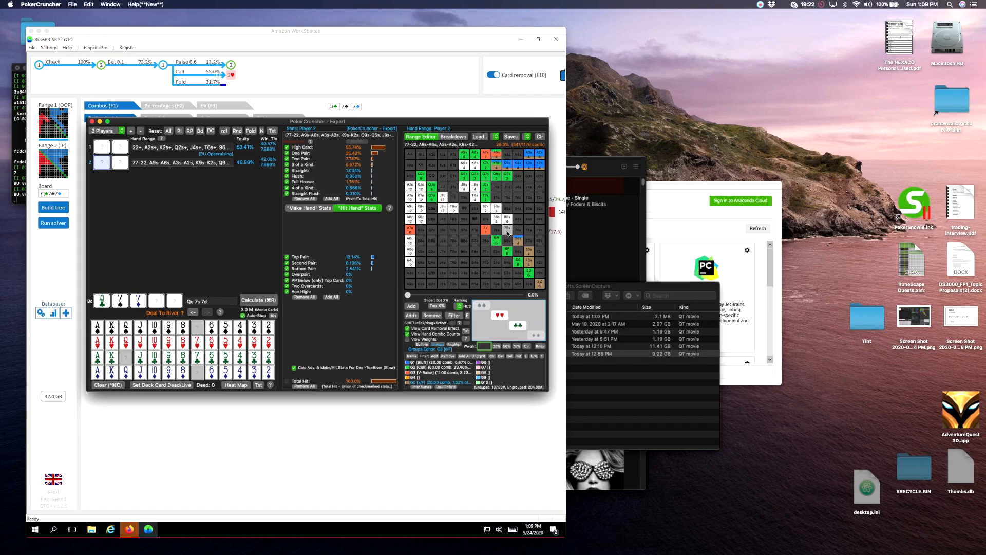
{"action": "left_click", "coordinate": [439, 372]}
{"action": "left_click", "coordinate": [506, 232]}
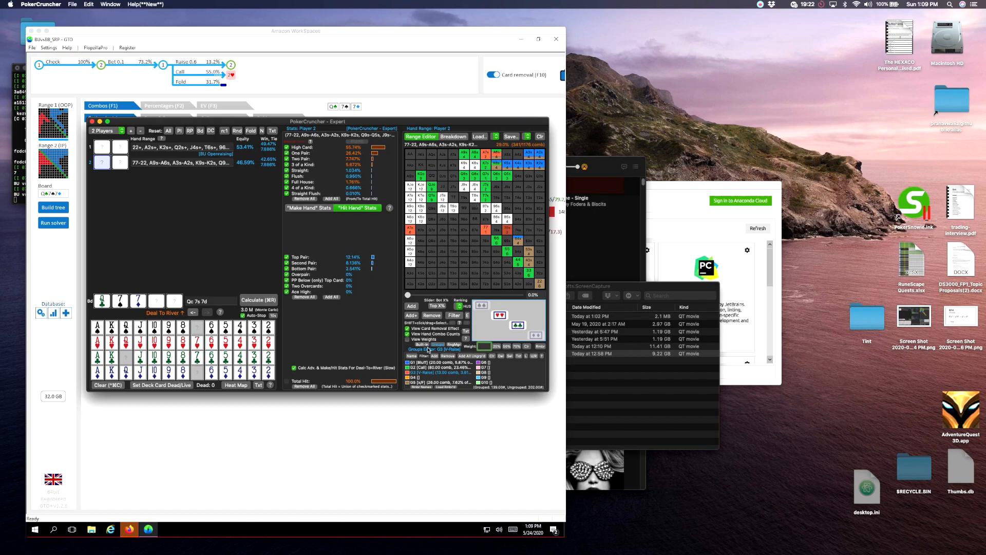
- Put the spades combo of 85s into the Bluff group
{"action": "left_click", "coordinate": [420, 362]}
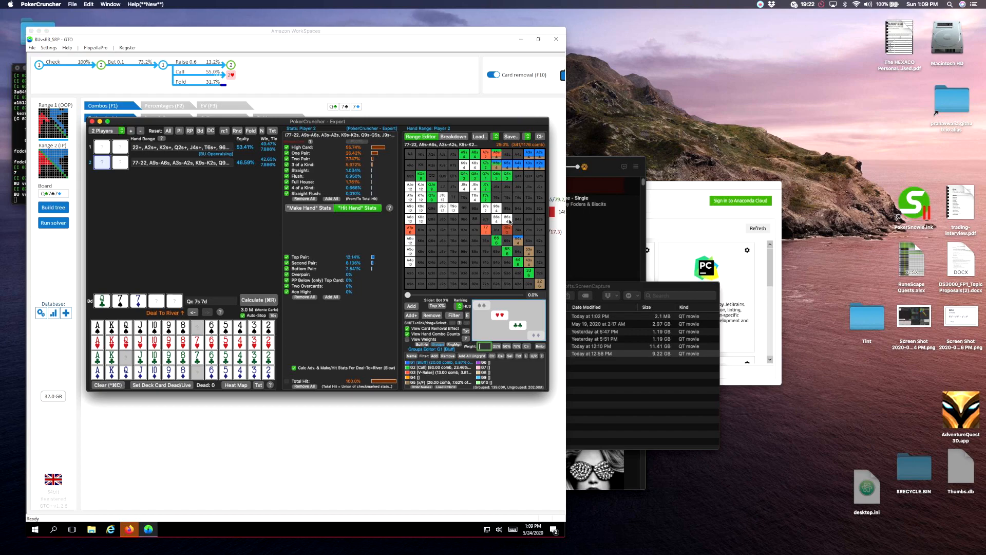
{"action": "left_click", "coordinate": [510, 221]}
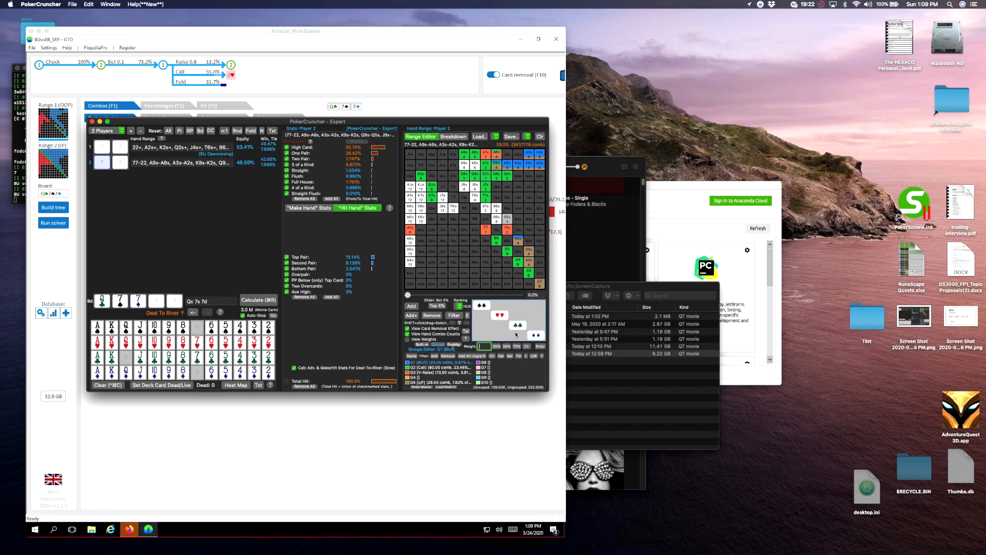
{"action": "left_click", "coordinate": [486, 307]}
- Split 86s by suit: spades, clubs and diamonds into the Bluff group, hearts into the x/F group
{"action": "left_click", "coordinate": [482, 308]}
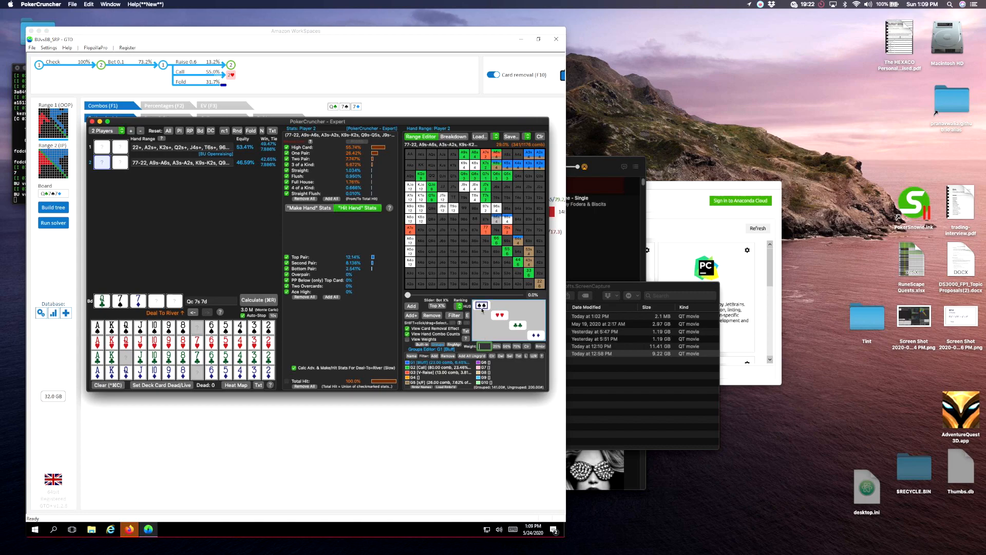
{"action": "left_click", "coordinate": [517, 327]}
{"action": "left_click", "coordinate": [534, 336]}
{"action": "left_click", "coordinate": [438, 383]}
{"action": "left_click", "coordinate": [500, 317]}
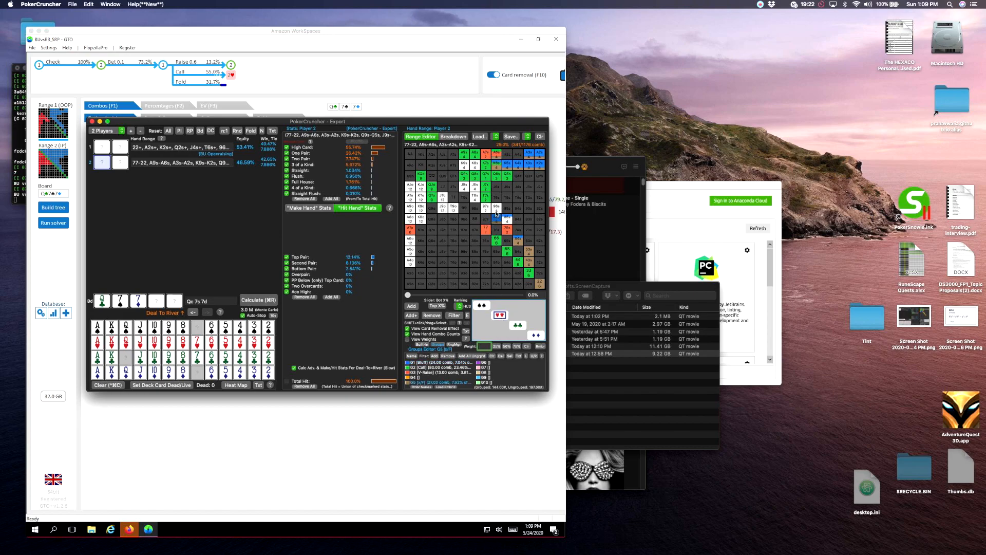
- Split 96s by suit: spades, clubs and diamonds into the Bluff group, hearts into the x/F group
{"action": "left_click", "coordinate": [483, 307]}
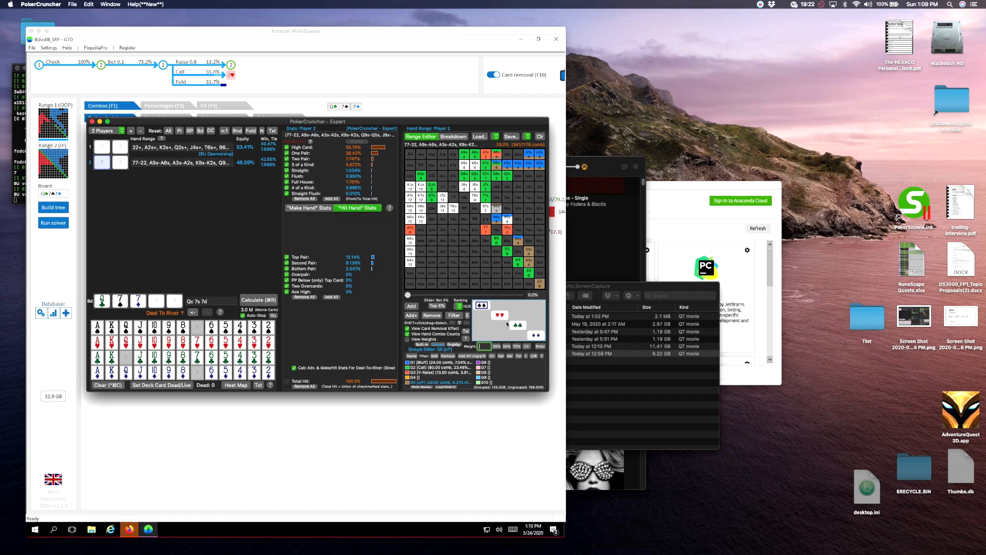
{"action": "left_click", "coordinate": [454, 362]}
{"action": "left_click", "coordinate": [482, 307]}
{"action": "left_click", "coordinate": [518, 325]}
{"action": "left_click", "coordinate": [536, 335]}
{"action": "left_click", "coordinate": [429, 382]}
{"action": "left_click", "coordinate": [501, 317]}
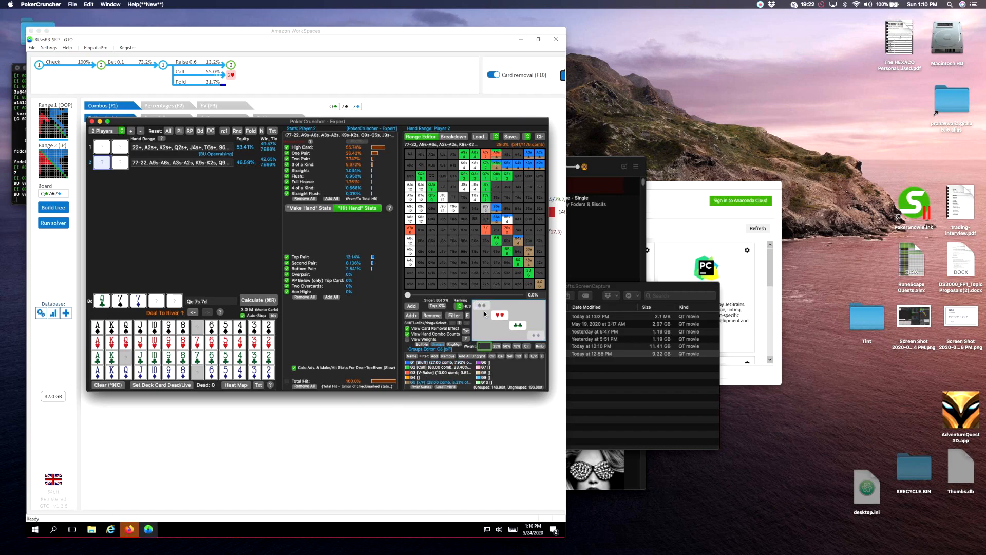
- Split 97s by suit: clubs into the Call group, hearts into the V-Raise group
{"action": "left_click", "coordinate": [435, 368]}
{"action": "left_click", "coordinate": [434, 372]}
{"action": "left_click", "coordinate": [434, 367]}
{"action": "left_click", "coordinate": [515, 324]}
{"action": "left_click", "coordinate": [452, 372]}
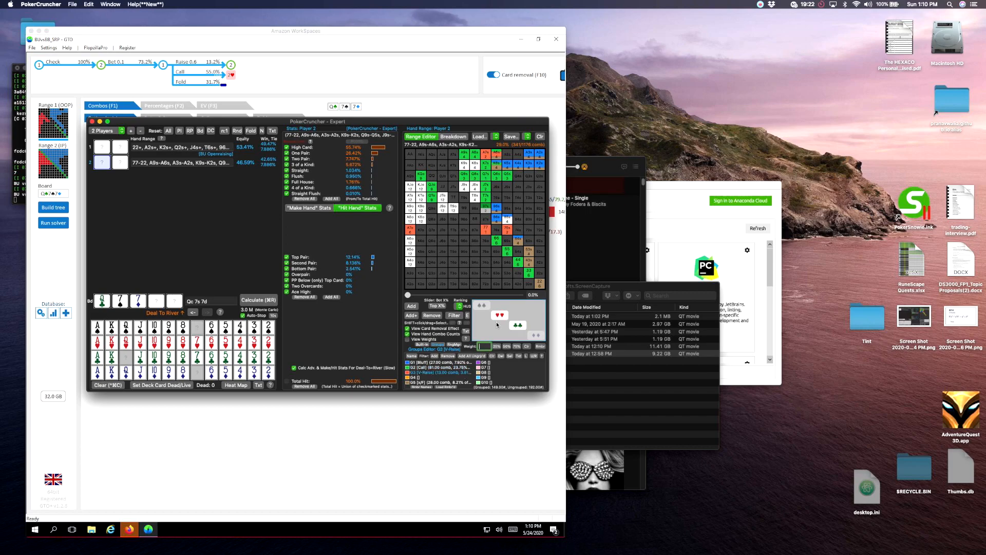
{"action": "left_click", "coordinate": [500, 315]}
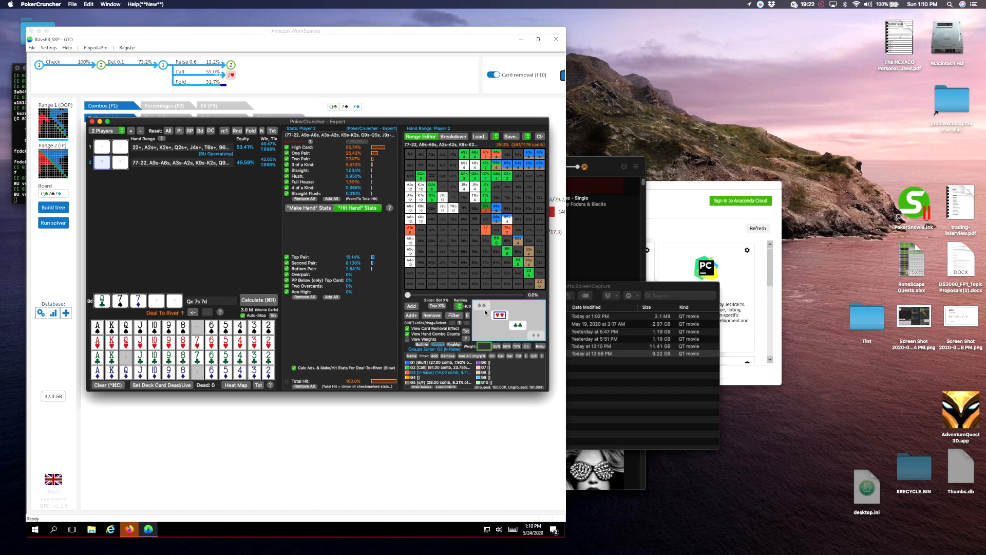
- Assign K9s and K8s to the Call group
{"action": "left_click", "coordinate": [439, 367]}
{"action": "left_click", "coordinate": [466, 167]}
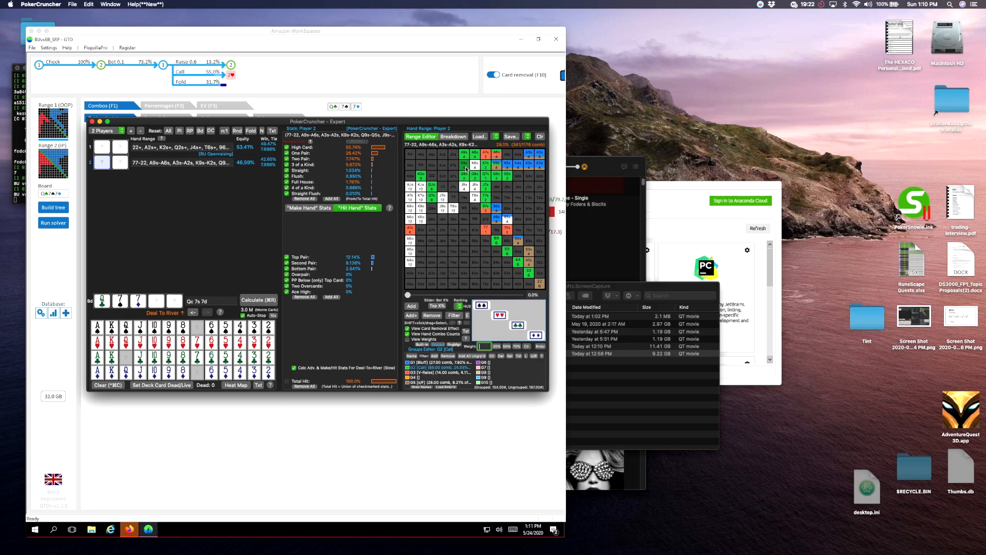
{"action": "left_click", "coordinate": [476, 167]}
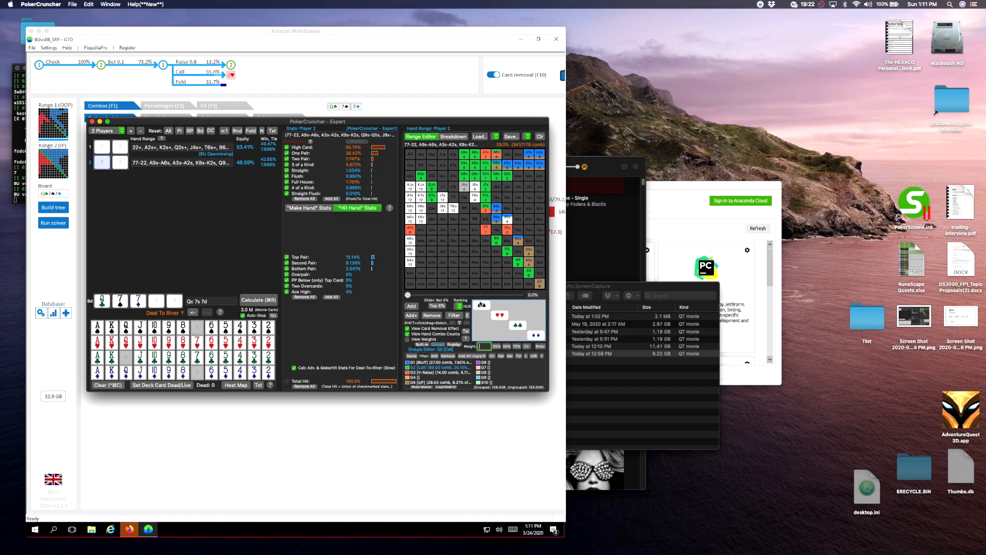
- Split J9s by suit: clubs into the Bluff group, and spades, hearts and diamonds into the x/F group
{"action": "left_click", "coordinate": [434, 362]}
{"action": "left_click", "coordinate": [510, 325]}
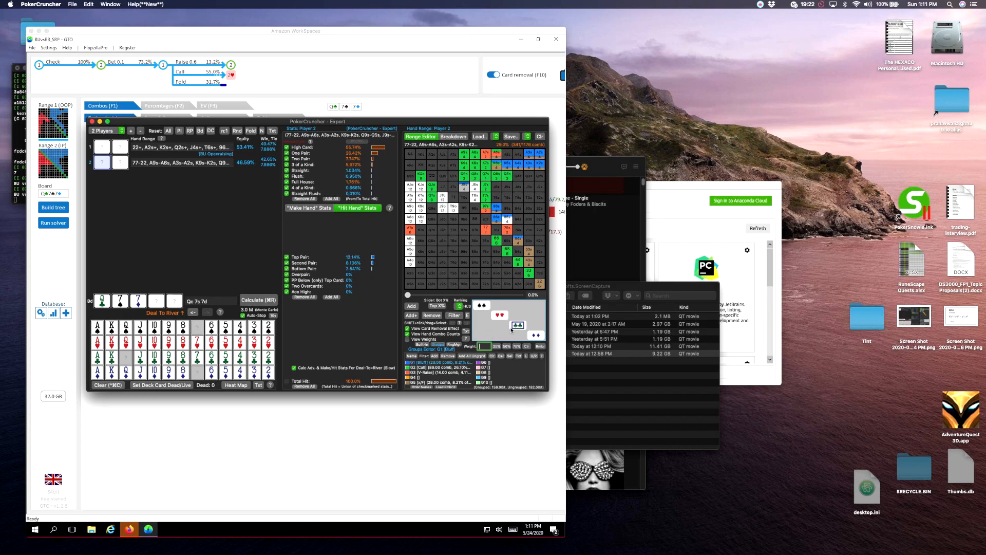
{"action": "left_click", "coordinate": [454, 382]}
{"action": "left_click", "coordinate": [485, 306]}
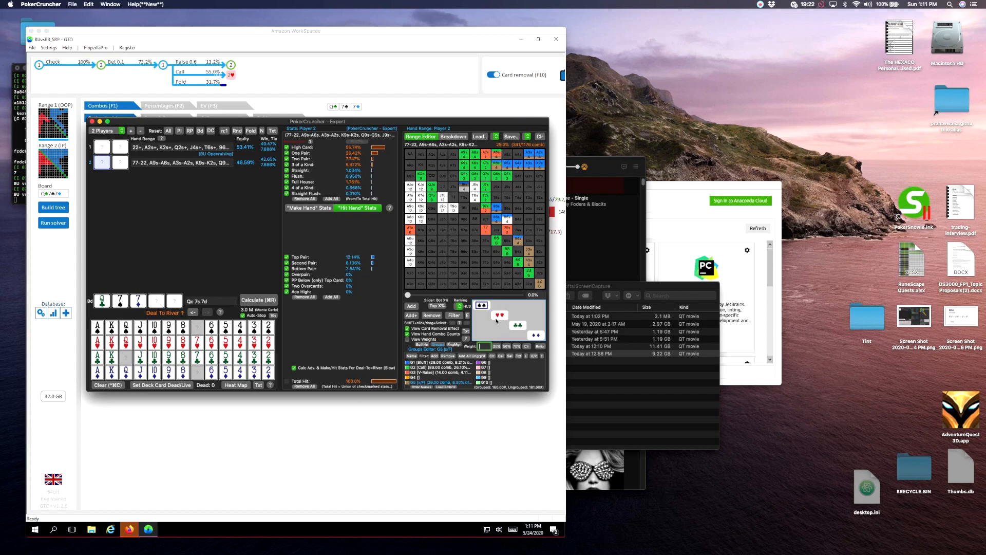
{"action": "left_click", "coordinate": [500, 316]}
{"action": "left_click", "coordinate": [535, 336]}
- Split J8s by suit: clubs and spades into the Bluff group, hearts into the x/F group
{"action": "left_click", "coordinate": [459, 363]}
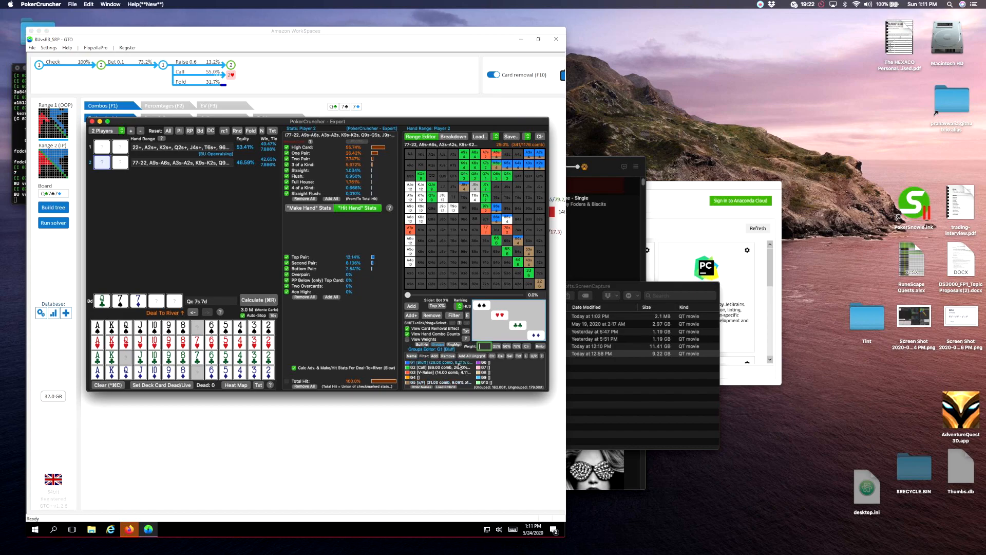
{"action": "left_click", "coordinate": [518, 325]}
{"action": "left_click", "coordinate": [446, 382]}
{"action": "left_click", "coordinate": [499, 314]}
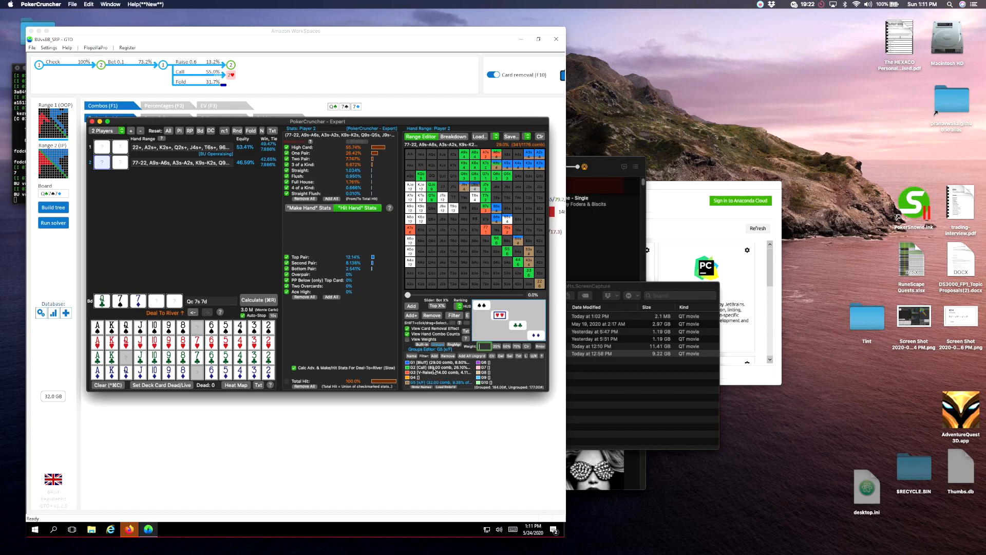
{"action": "left_click", "coordinate": [422, 363]}
{"action": "left_click", "coordinate": [482, 308]}
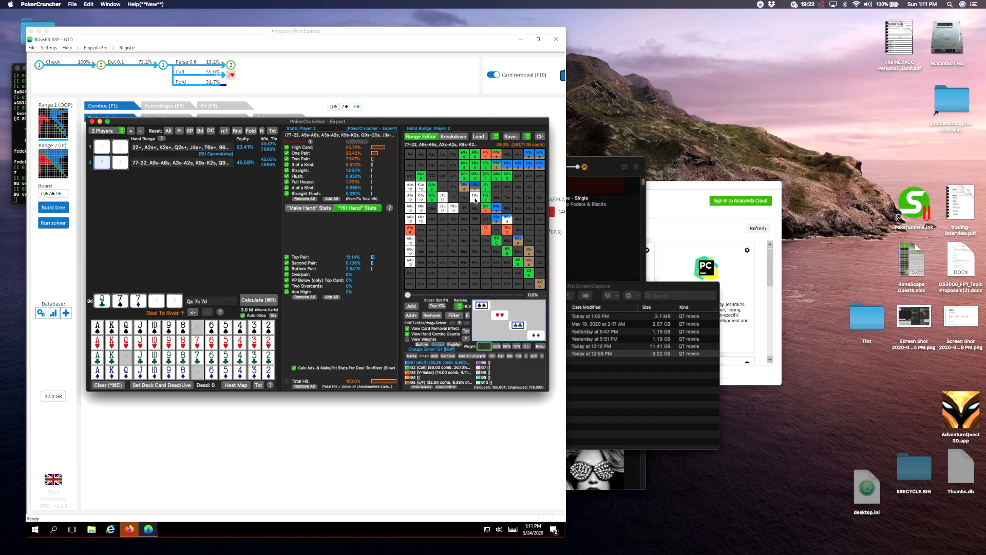
- Assign T8s to the x/F group and AJo, ATo, A9o and A8o to the Call group
{"action": "left_click", "coordinate": [440, 383]}
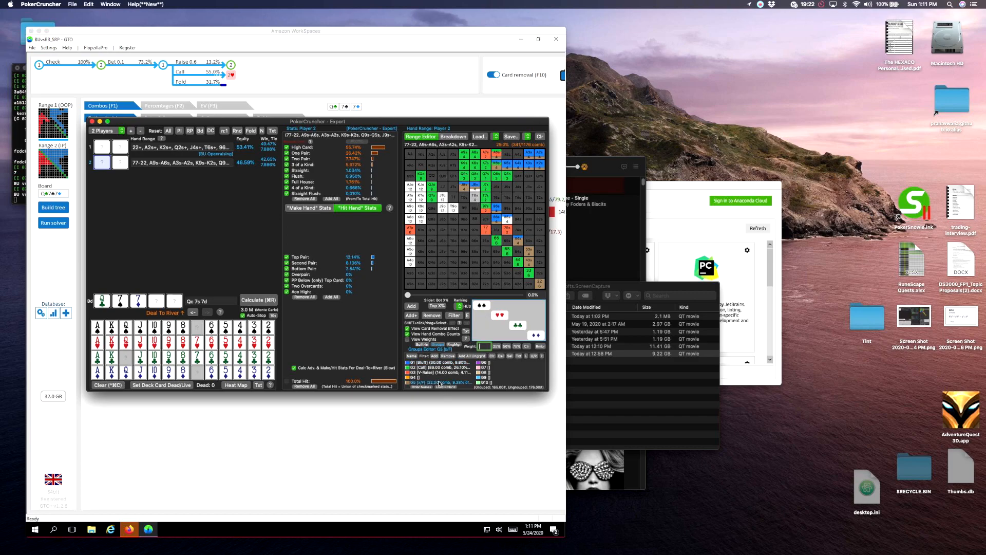
{"action": "left_click", "coordinate": [477, 199]}
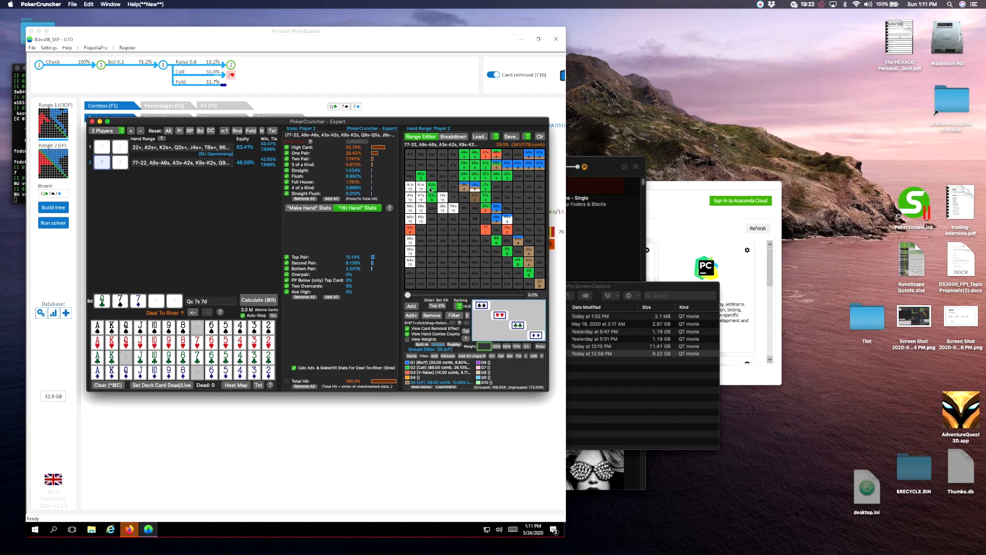
{"action": "left_click", "coordinate": [423, 367]}
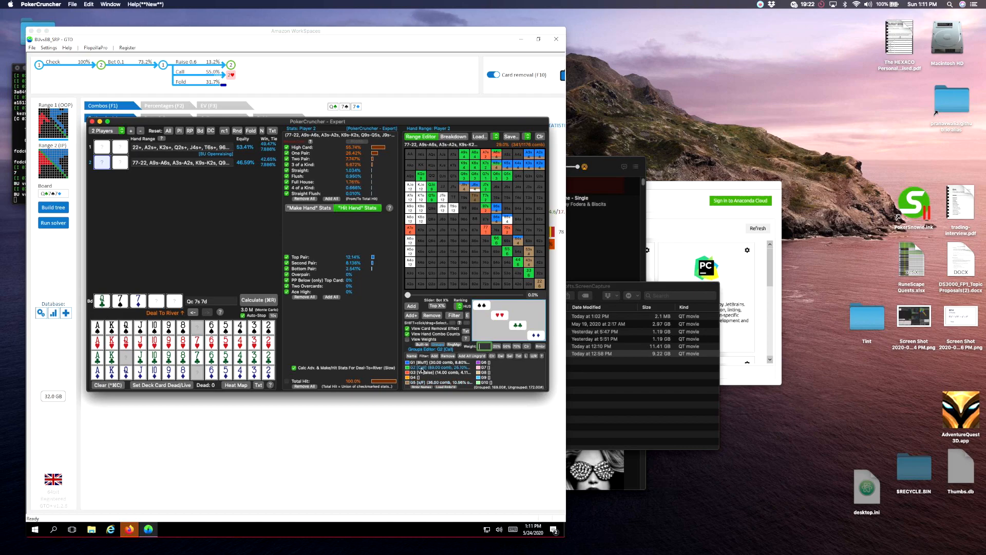
{"action": "left_click_drag", "start_coordinate": [411, 188], "coordinate": [411, 222]}
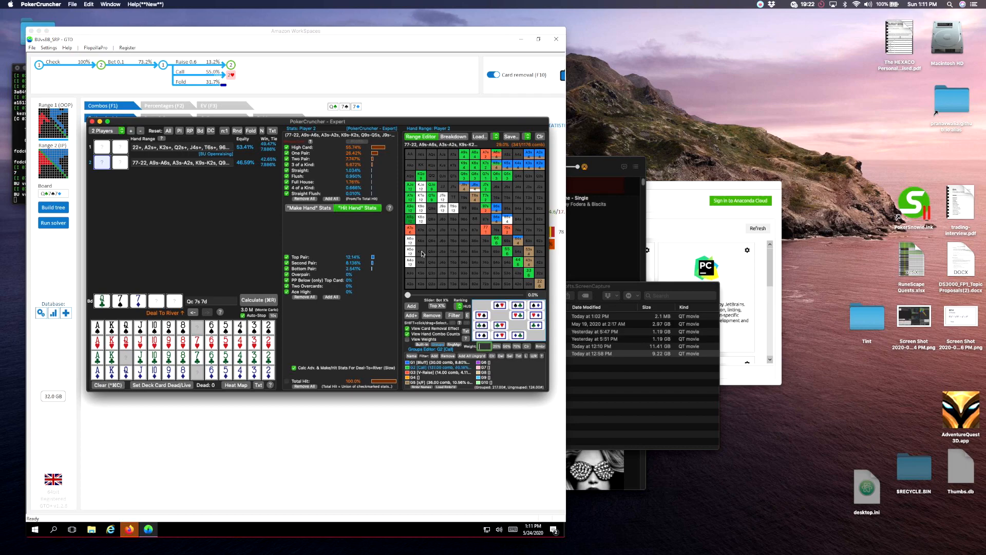
- Assign the A5o combos A♠5♣, A♣5♠, A♣5♦, A♦5♠ and A♦5♣ to the Bluff group
{"action": "left_click", "coordinate": [419, 362]}
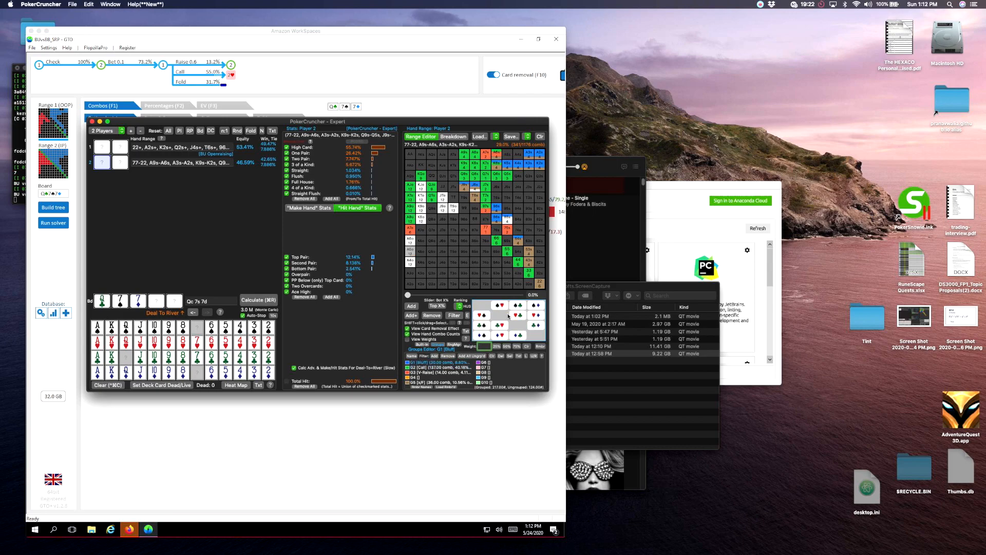
{"action": "left_click", "coordinate": [518, 317]}
{"action": "left_click", "coordinate": [517, 306]}
{"action": "left_click", "coordinate": [535, 326]}
{"action": "left_click", "coordinate": [518, 336]}
{"action": "left_click", "coordinate": [513, 318]}
{"action": "left_click", "coordinate": [483, 336]}
{"action": "left_click", "coordinate": [481, 325]}
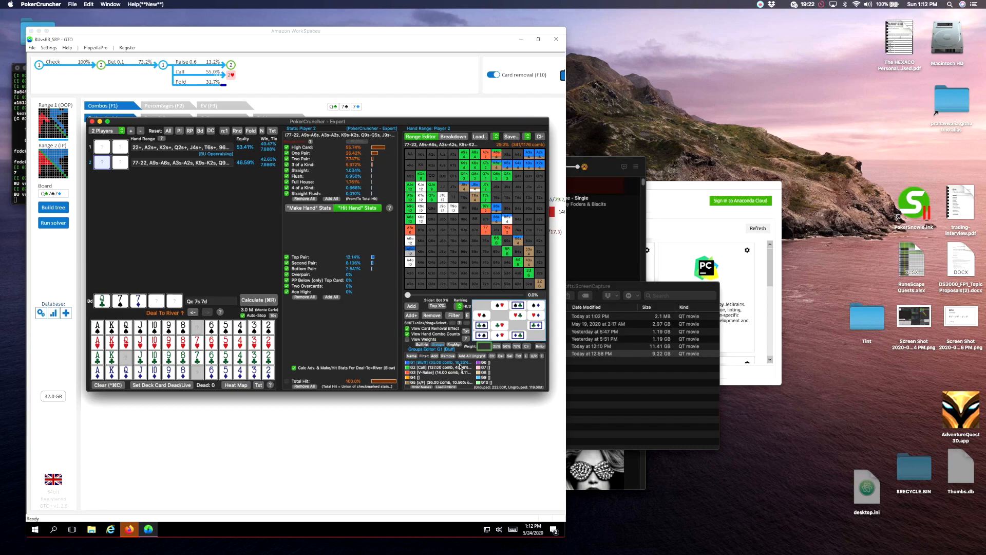
- Assign the A5o combos A♥5♠ and A♣5♥ to the Call group
{"action": "left_click", "coordinate": [439, 368]}
{"action": "left_click", "coordinate": [481, 315]}
{"action": "left_click", "coordinate": [500, 326]}
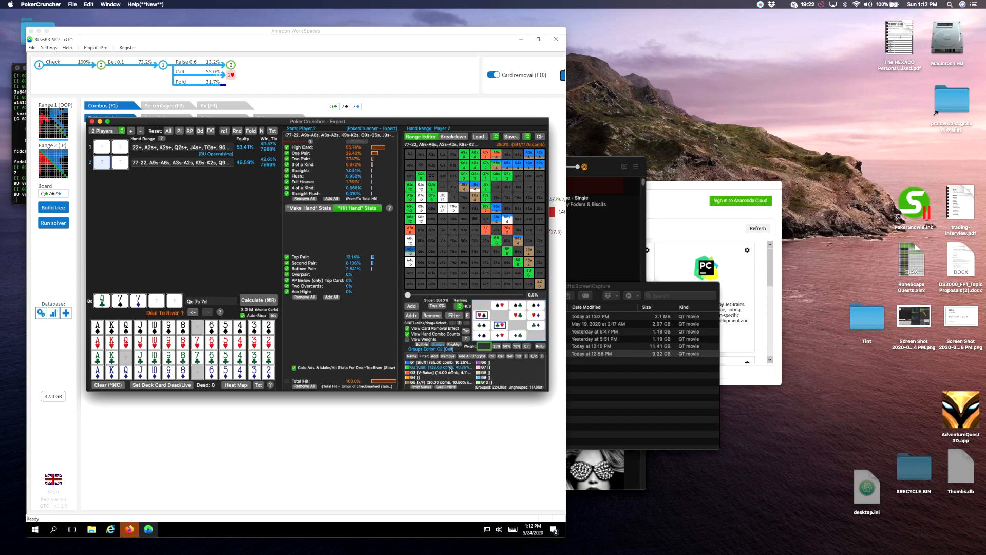
- Assign the A5o combos A♠5♥, A♥5♣, A♥5♦ and A♦5♥ to the x/F group
{"action": "left_click", "coordinate": [454, 382]}
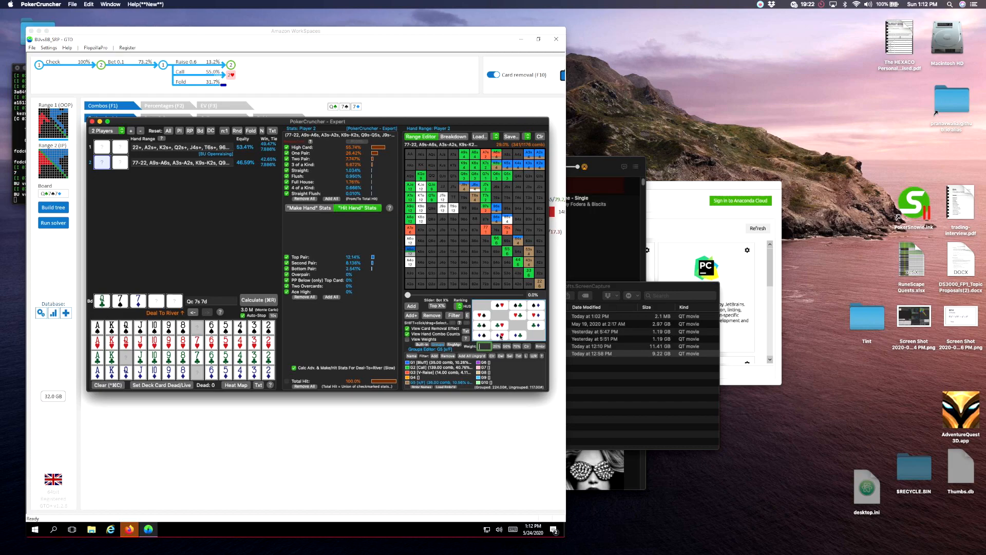
{"action": "left_click", "coordinate": [500, 335]}
{"action": "left_click", "coordinate": [519, 315]}
{"action": "left_click", "coordinate": [535, 315]}
{"action": "left_click", "coordinate": [499, 306]}
- Assign A6o to the Call group and A4o to the x/F group
{"action": "left_click", "coordinate": [410, 240]}
{"action": "left_click", "coordinate": [427, 368]}
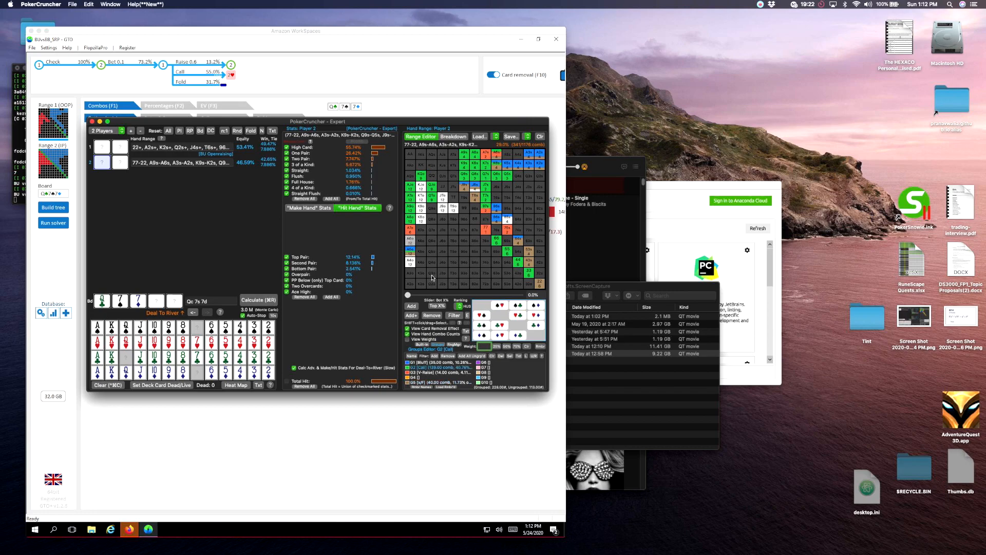
{"action": "left_click", "coordinate": [409, 240]}
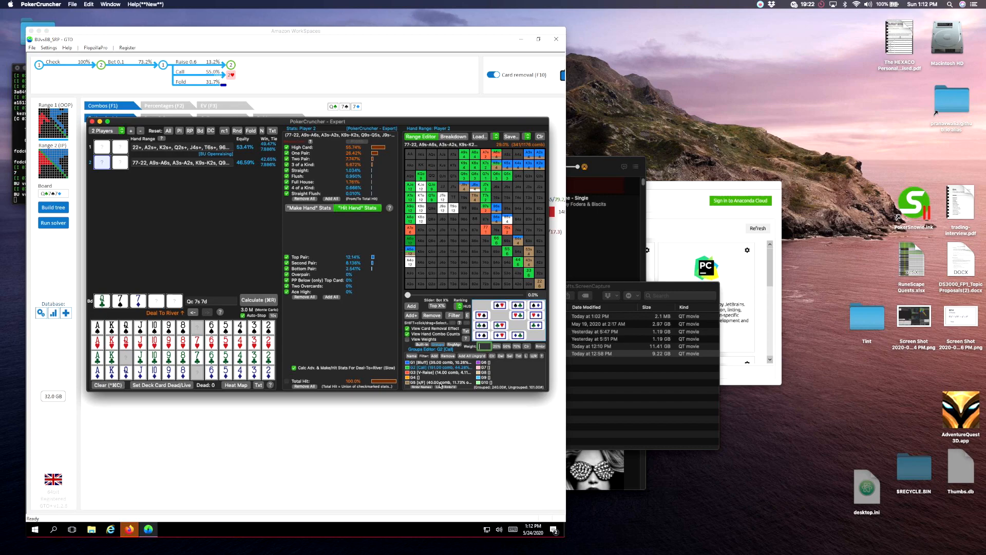
{"action": "left_click", "coordinate": [440, 383]}
{"action": "left_click", "coordinate": [410, 263]}
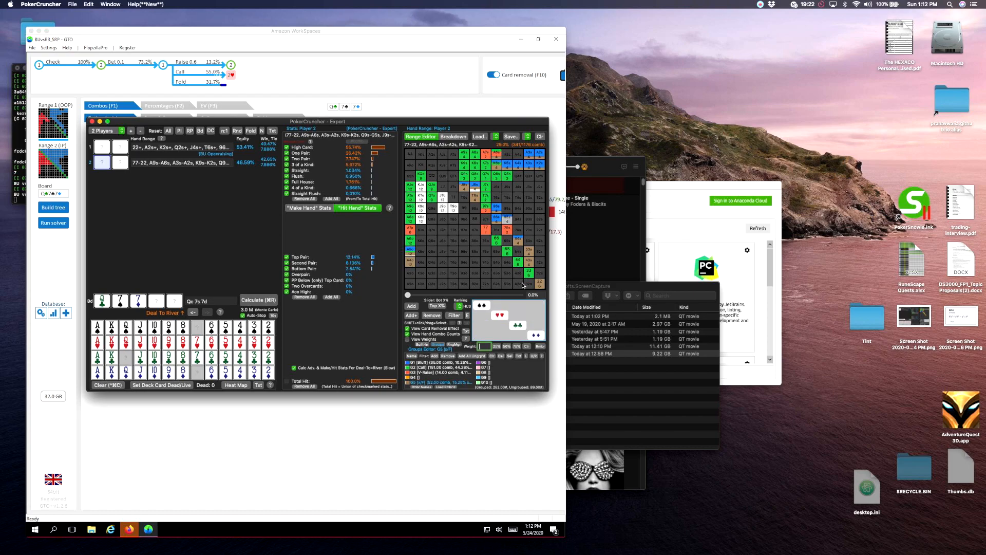
- Assign all four suits of 85s to the x/F group
{"action": "left_click", "coordinate": [500, 316]}
{"action": "left_click", "coordinate": [518, 325]}
{"action": "left_click", "coordinate": [534, 337]}
{"action": "left_click", "coordinate": [536, 335]}
- Assign KJo and KTo to the Call group
{"action": "left_click", "coordinate": [439, 367]}
{"action": "left_click", "coordinate": [421, 186]}
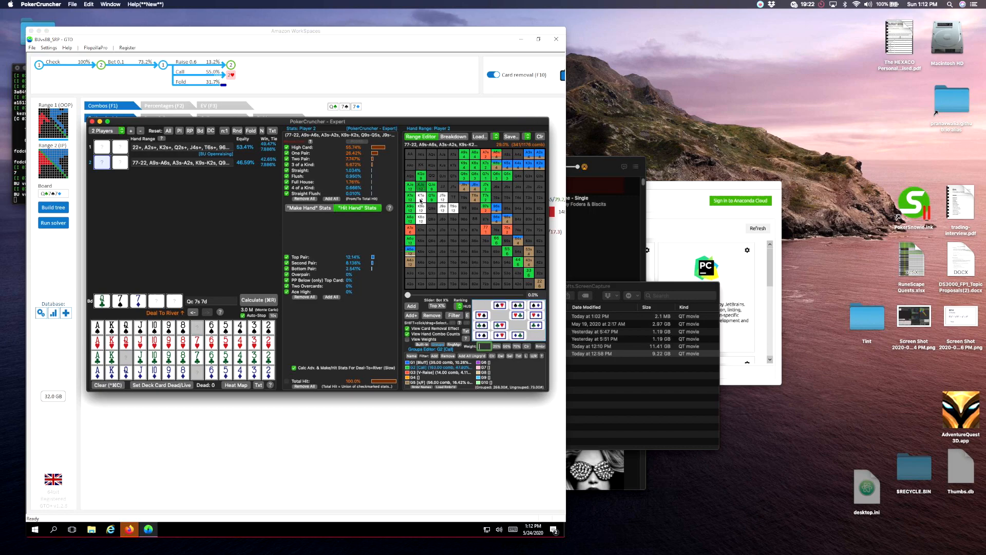
{"action": "left_click", "coordinate": [421, 198]}
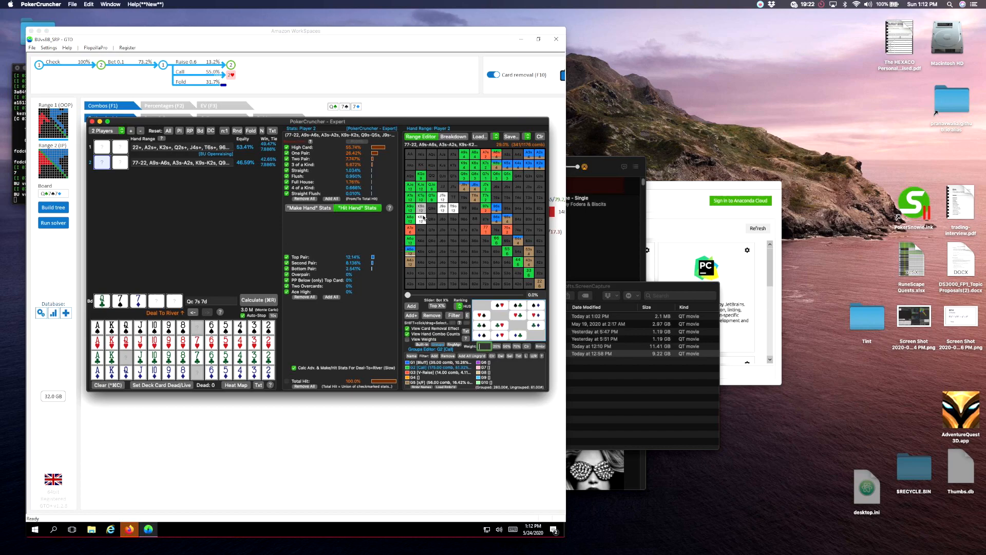
- Assign K9o, K8o, J9o and T9o to the x/F group
{"action": "left_click", "coordinate": [444, 383]}
{"action": "left_click", "coordinate": [420, 218]}
{"action": "left_click", "coordinate": [421, 207]}
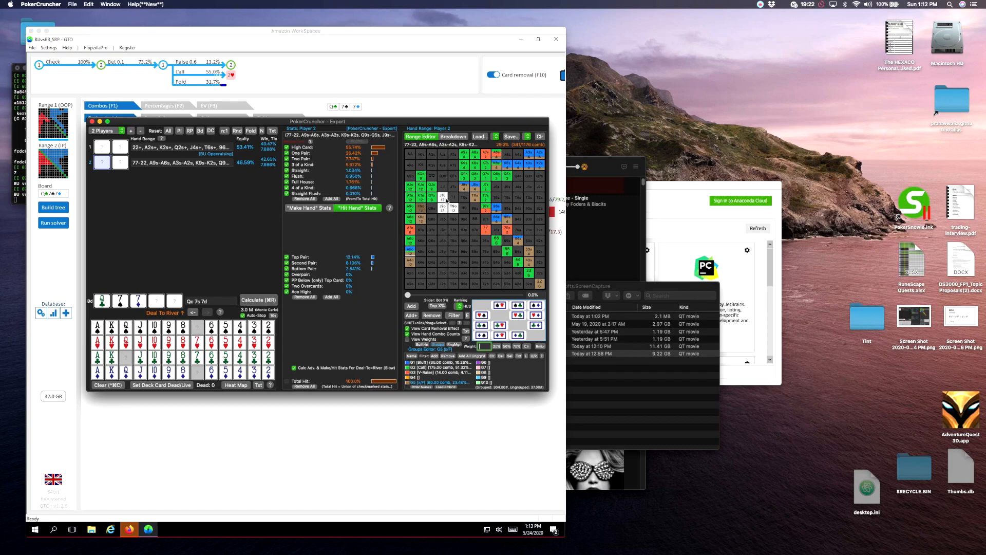
{"action": "left_click", "coordinate": [455, 209]}
{"action": "left_click", "coordinate": [444, 210]}
- Assign the six JTo combos that contain no heart to the Bluff group
{"action": "left_click", "coordinate": [427, 362]}
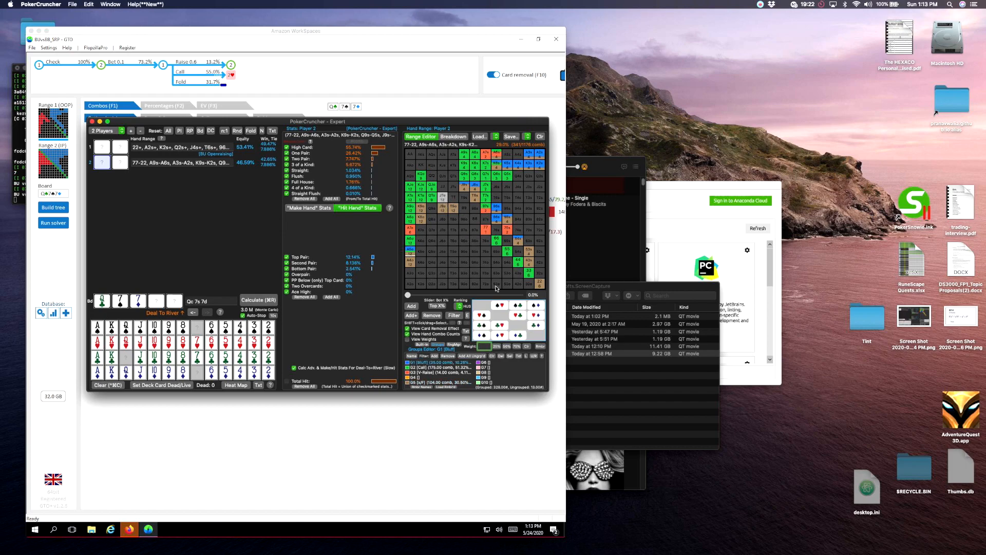
{"action": "left_click", "coordinate": [482, 329]}
{"action": "left_click", "coordinate": [482, 335]}
{"action": "left_click", "coordinate": [518, 335]}
{"action": "left_click", "coordinate": [535, 327]}
{"action": "left_click", "coordinate": [530, 307]}
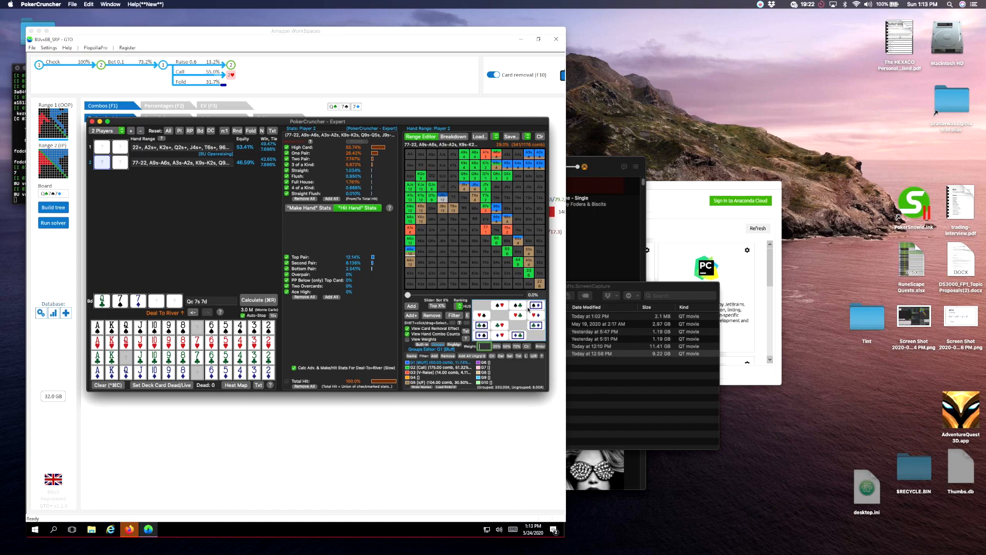
{"action": "left_click", "coordinate": [517, 306]}
- Assign the JTo combos J♥T♣ and J♣T♥ to the Call group
{"action": "left_click", "coordinate": [454, 367]}
{"action": "left_click", "coordinate": [499, 306]}
{"action": "left_click", "coordinate": [499, 306]}
{"action": "left_click", "coordinate": [517, 315]}
{"action": "left_click", "coordinate": [500, 326]}
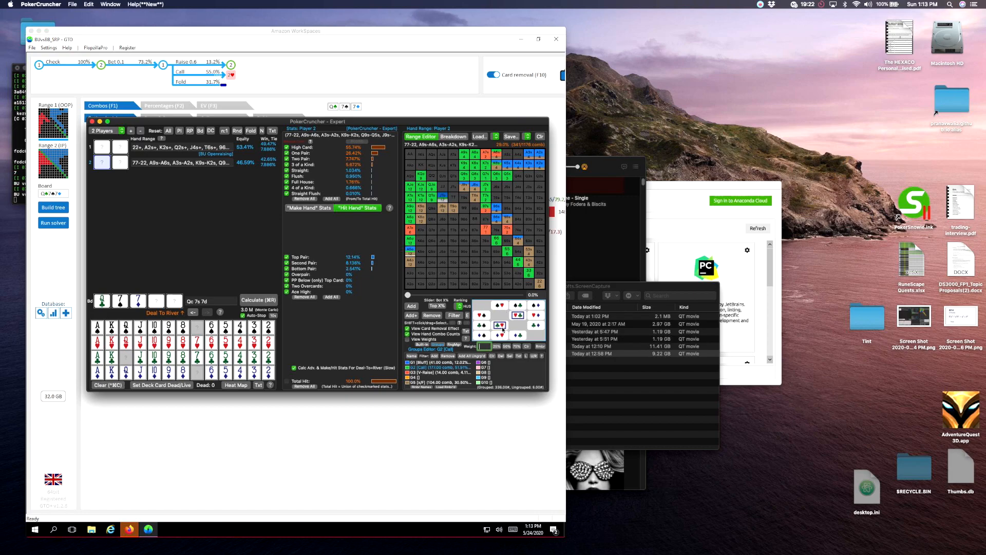
- Assign the JTo combos J♥T♠, J♥T♦, J♦T♥ and J♠T♥ to the x/F group
{"action": "left_click", "coordinate": [458, 383]}
{"action": "left_click", "coordinate": [480, 315]}
{"action": "left_click", "coordinate": [534, 317]}
{"action": "left_click", "coordinate": [503, 335]}
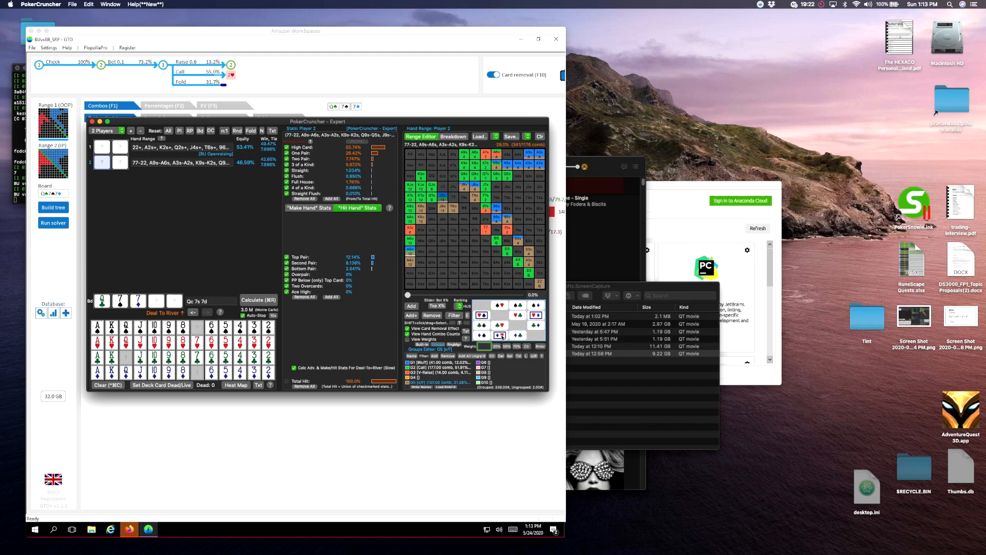
{"action": "left_click", "coordinate": [500, 305]}
- Move the PokerCruncher window off the GTO+ solution and compare the solver's raise, call and fold strategy with the grouped range
{"action": "left_click_drag", "start_coordinate": [259, 119], "coordinate": [263, 286]}
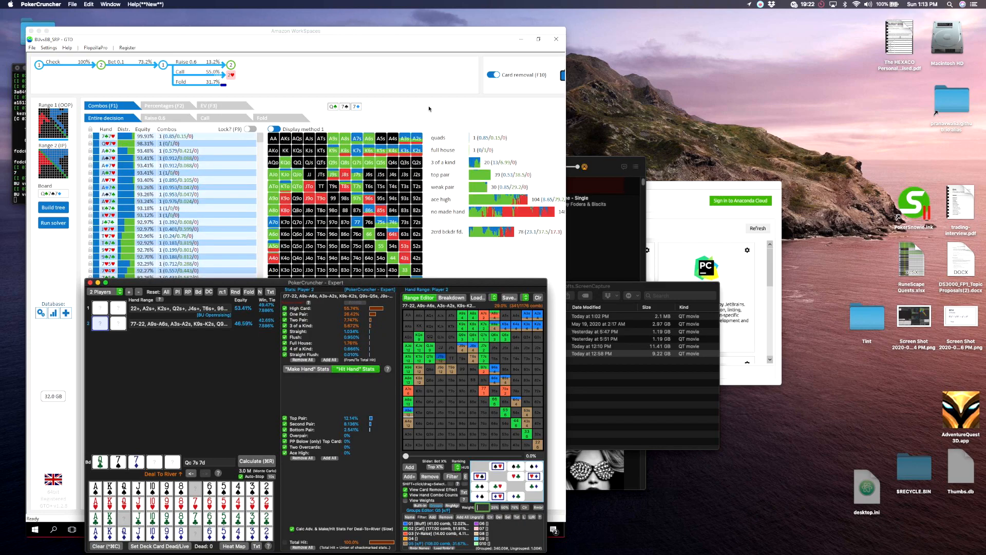
{"action": "left_click_drag", "start_coordinate": [494, 282], "coordinate": [844, 194]}
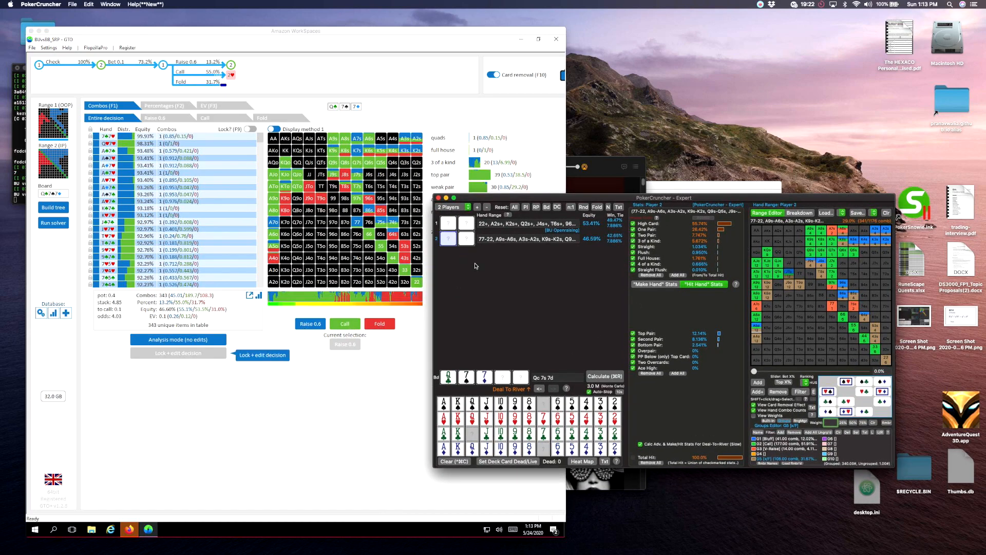
{"action": "left_click_drag", "start_coordinate": [579, 201], "coordinate": [263, 296]}
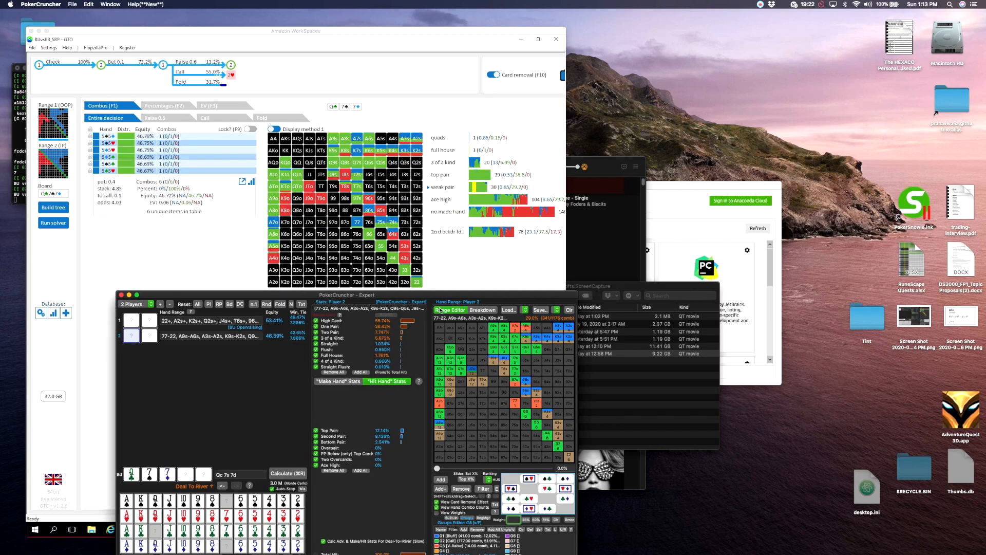
{"action": "left_click_drag", "start_coordinate": [422, 298], "coordinate": [403, 300]}
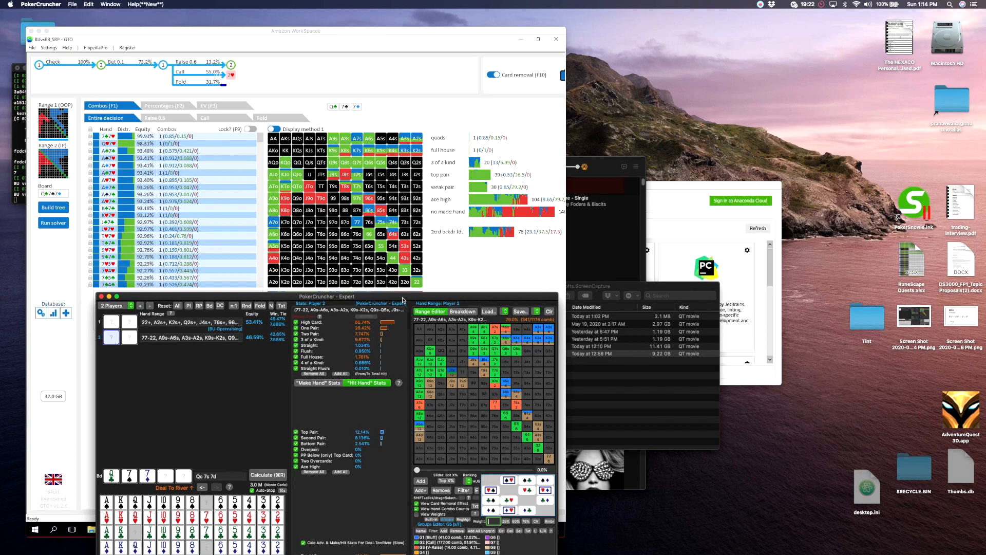
{"action": "left_click_drag", "start_coordinate": [403, 300], "coordinate": [401, 297]}
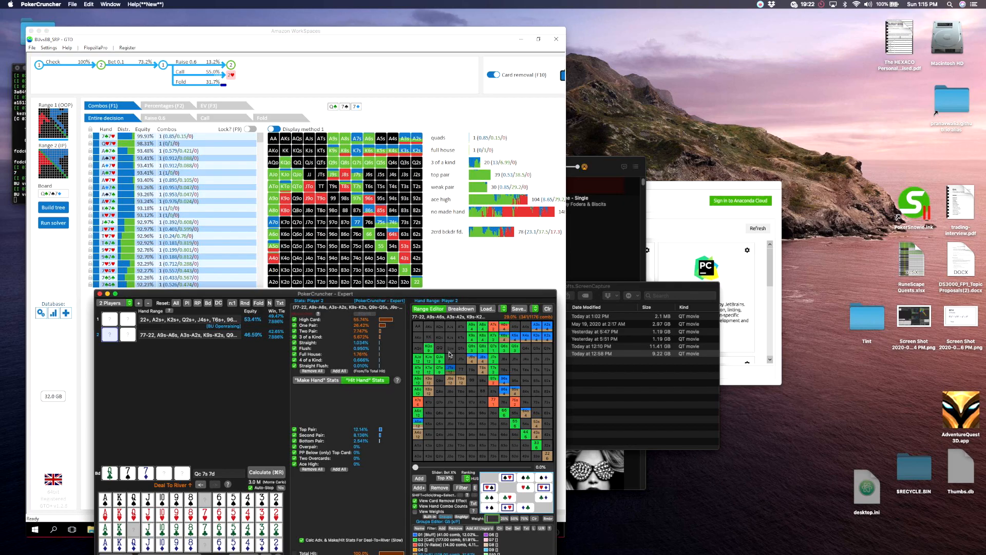
{"action": "left_click_drag", "start_coordinate": [496, 294], "coordinate": [804, 122]}
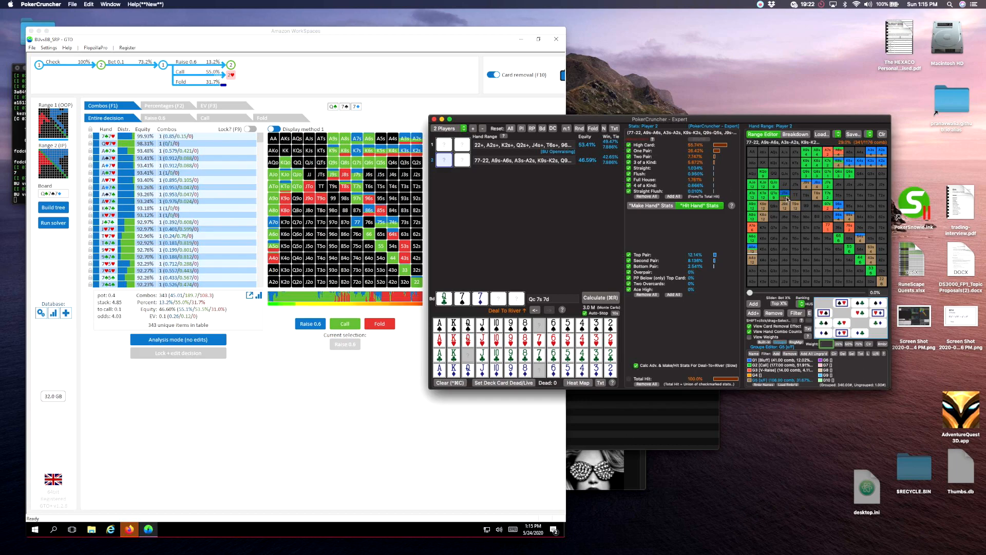
{"action": "scroll", "coordinate": [178, 231], "scroll_direction": "down", "scroll_amount": 4}
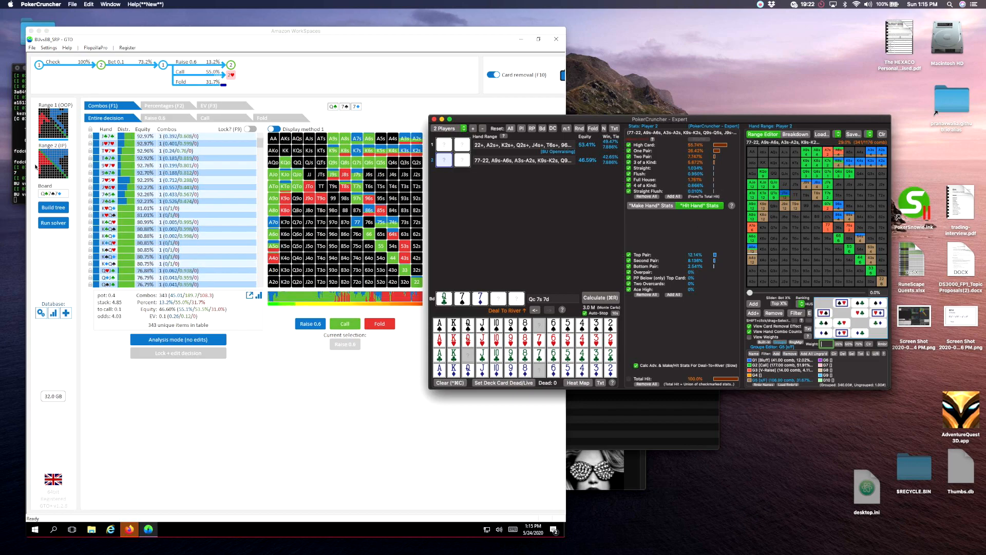
- Return GTO+ to the first decision of the tree, open the solver's flop database and look through the solved flops
{"action": "left_click", "coordinate": [38, 65]}
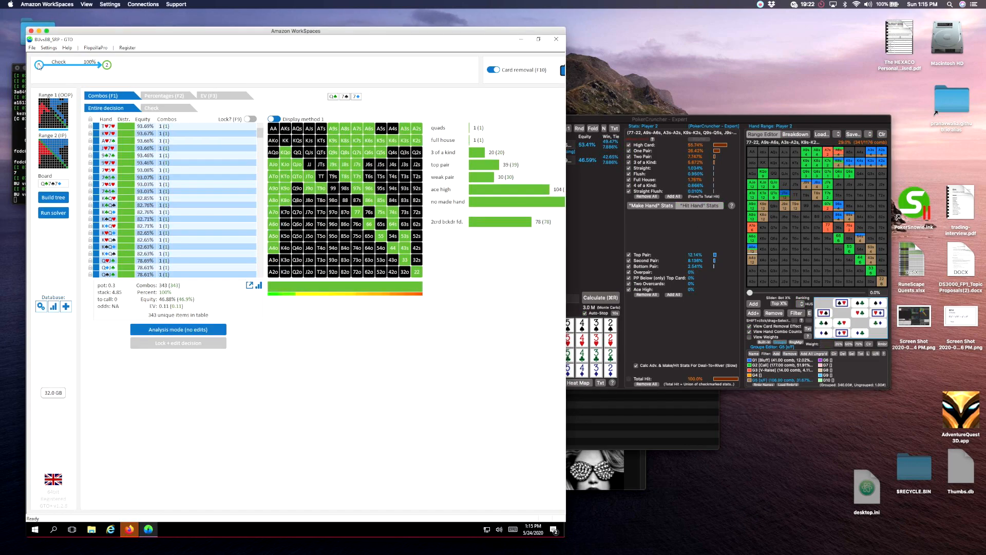
{"action": "left_click", "coordinate": [46, 212]}
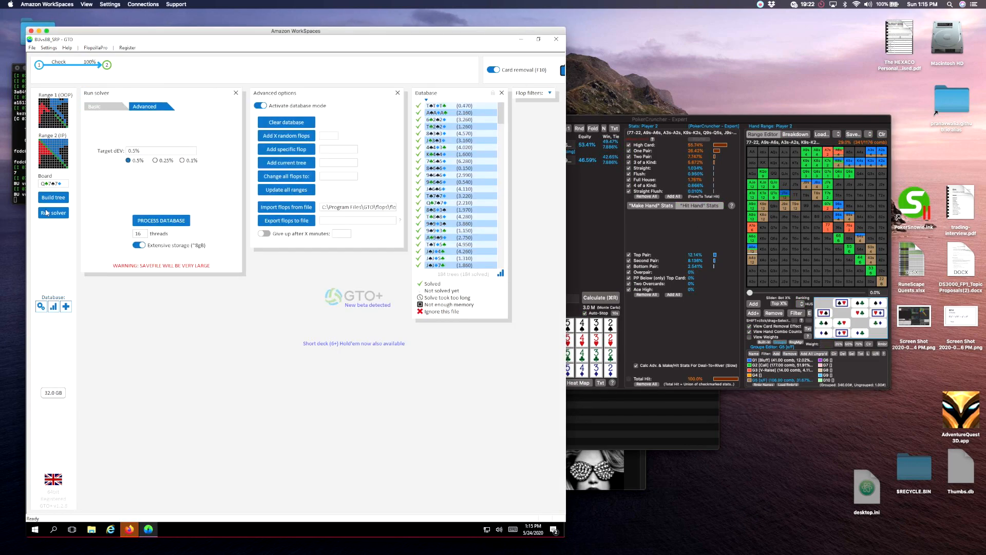
{"action": "left_click", "coordinate": [760, 4]}
{"action": "left_click", "coordinate": [763, 4]}
{"action": "scroll", "coordinate": [460, 162], "scroll_direction": "down", "scroll_amount": 15}
{"action": "scroll", "coordinate": [470, 218], "scroll_direction": "down", "scroll_amount": 15}
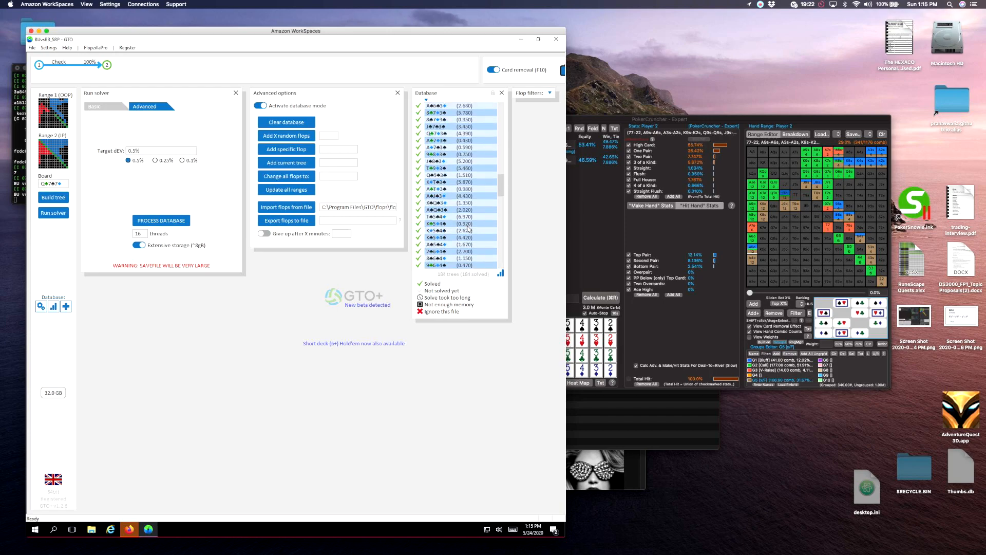
{"action": "scroll", "coordinate": [466, 239], "scroll_direction": "up", "scroll_amount": 20}
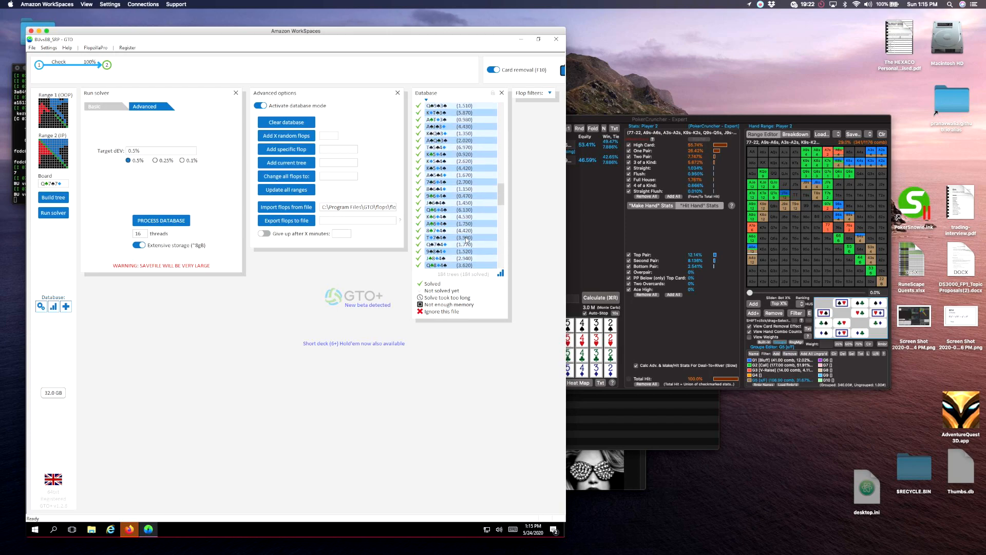
- Calculate 15 × 184 ÷ 60 with the Notification Center calculator, then close Notification Center
{"action": "left_click", "coordinate": [977, 4]}
{"action": "left_click", "coordinate": [873, 452]}
{"action": "left_click", "coordinate": [934, 452]}
{"action": "left_click", "coordinate": [873, 411]}
{"action": "left_click", "coordinate": [872, 453]}
{"action": "left_click", "coordinate": [903, 441]}
{"action": "left_click", "coordinate": [967, 428]}
{"action": "left_click", "coordinate": [883, 454]}
{"action": "left_click", "coordinate": [910, 428]}
{"action": "left_click", "coordinate": [888, 440]}
{"action": "left_click", "coordinate": [965, 424]}
{"action": "left_click", "coordinate": [932, 437]}
{"action": "left_click", "coordinate": [906, 465]}
{"action": "left_click", "coordinate": [966, 466]}
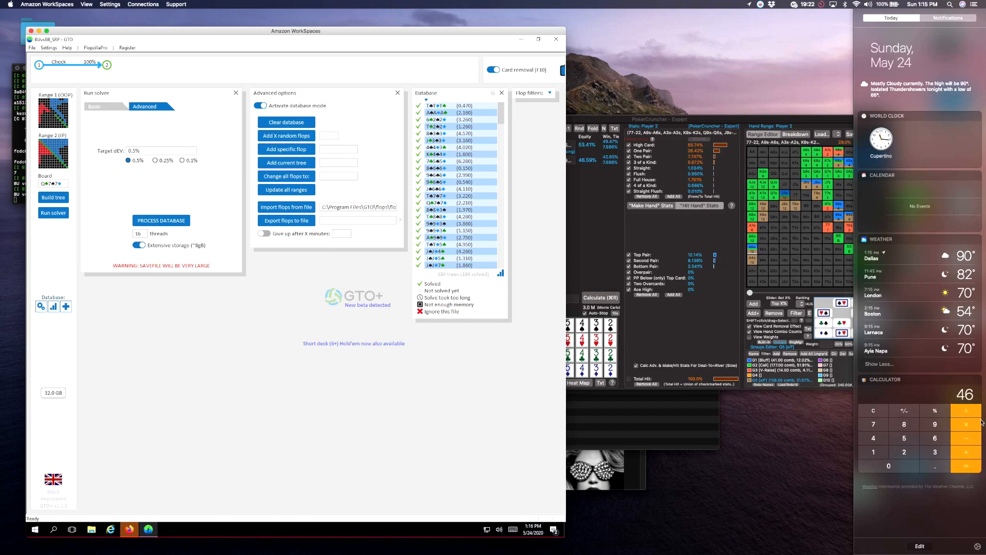
{"action": "left_click", "coordinate": [333, 414]}
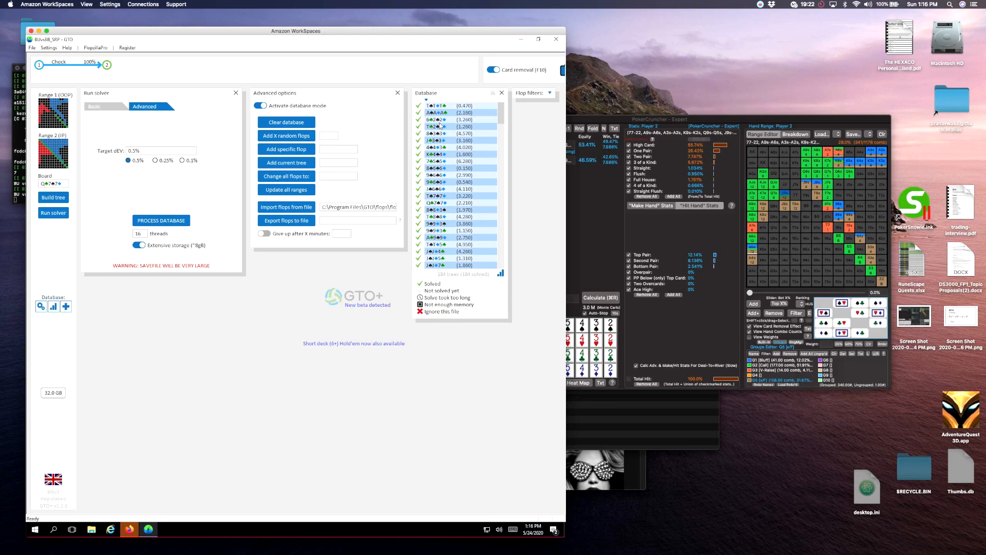
- Look through the solved flops in the GTO+ database list once more and return to its beginning
{"action": "scroll", "coordinate": [437, 125], "scroll_direction": "down", "scroll_amount": 7}
{"action": "scroll", "coordinate": [437, 124], "scroll_direction": "down", "scroll_amount": 15}
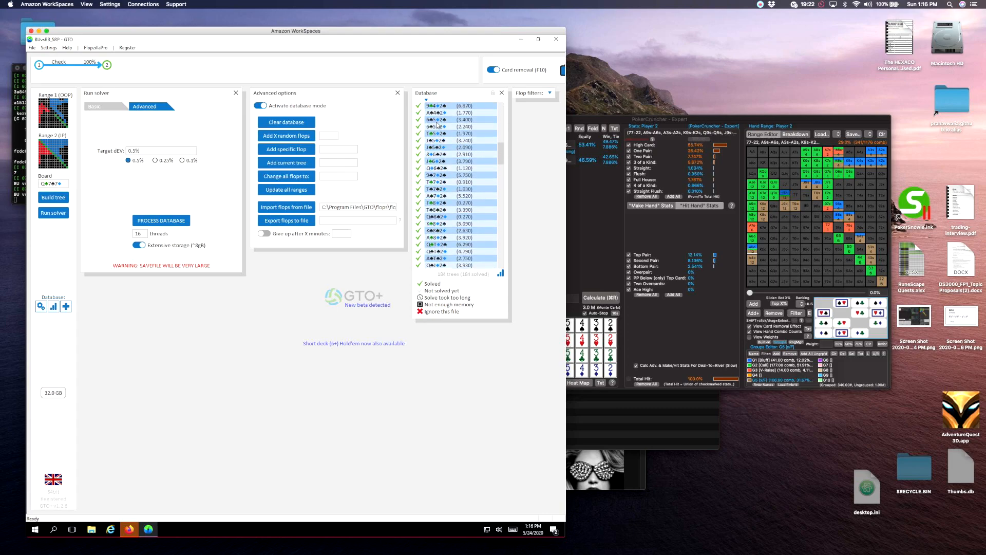
{"action": "scroll", "coordinate": [450, 222], "scroll_direction": "down", "scroll_amount": 10}
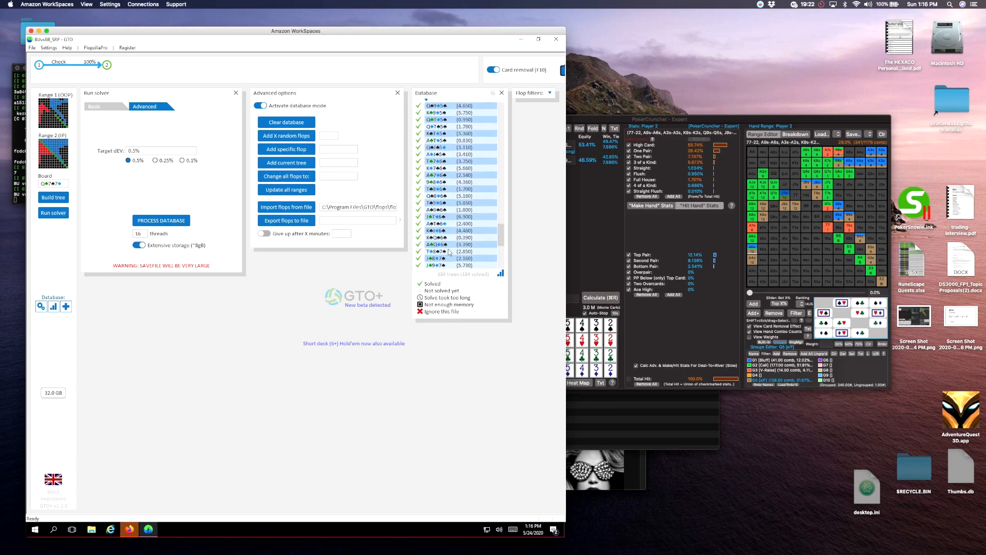
{"action": "scroll", "coordinate": [447, 236], "scroll_direction": "up", "scroll_amount": 15}
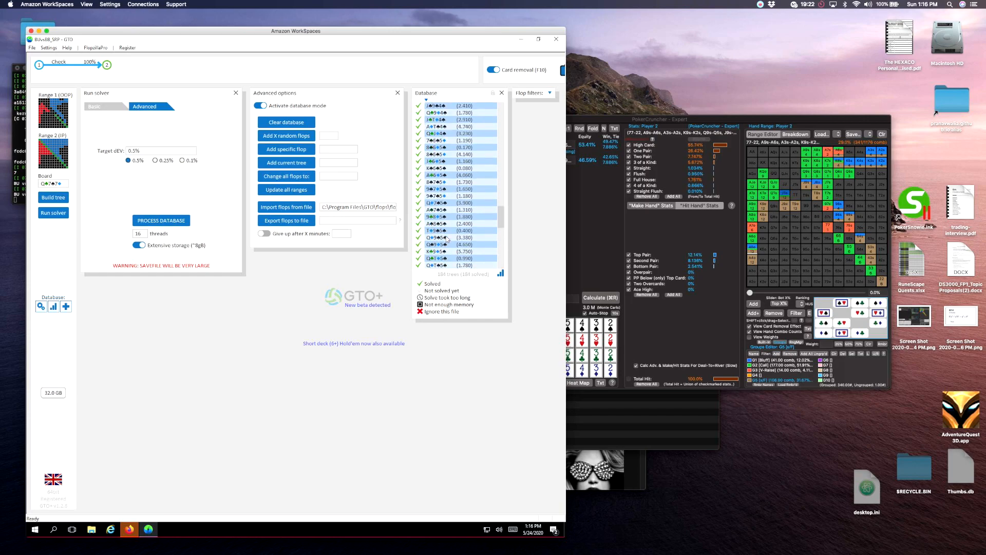
{"action": "scroll", "coordinate": [447, 225], "scroll_direction": "up", "scroll_amount": 10}
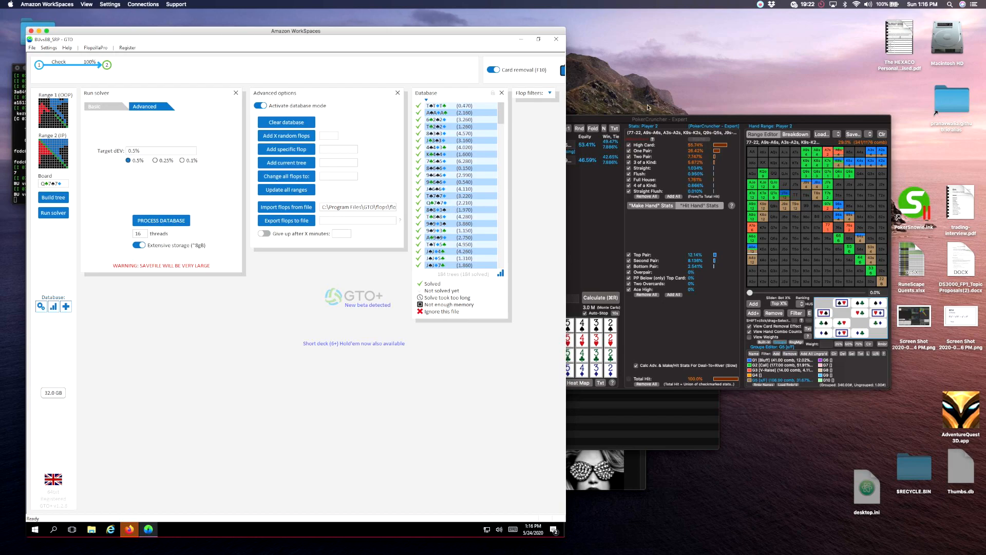
- Switch back to PokerCruncher and place its window over the GTO+ solver
{"action": "left_click_drag", "start_coordinate": [663, 119], "coordinate": [360, 155]}
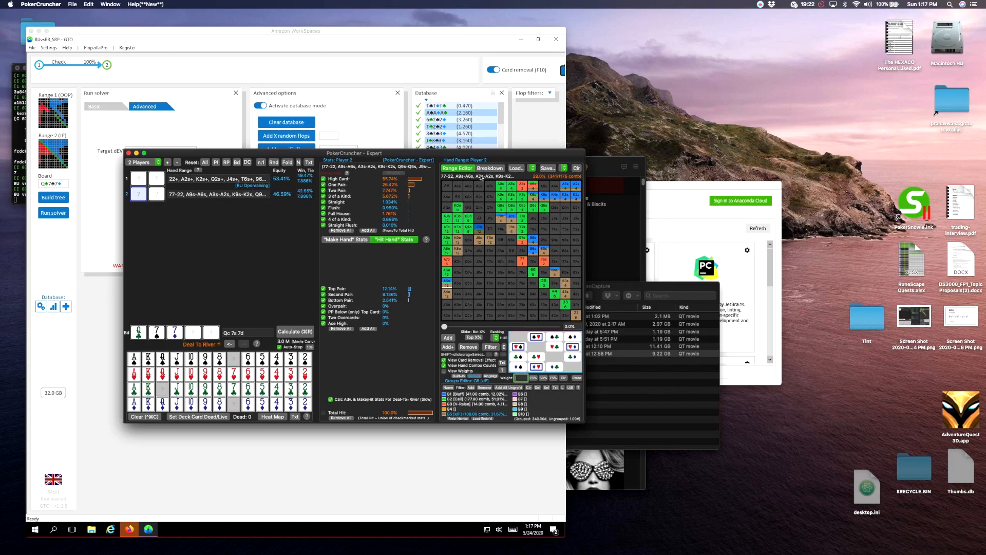
{"action": "left_click", "coordinate": [760, 4]}
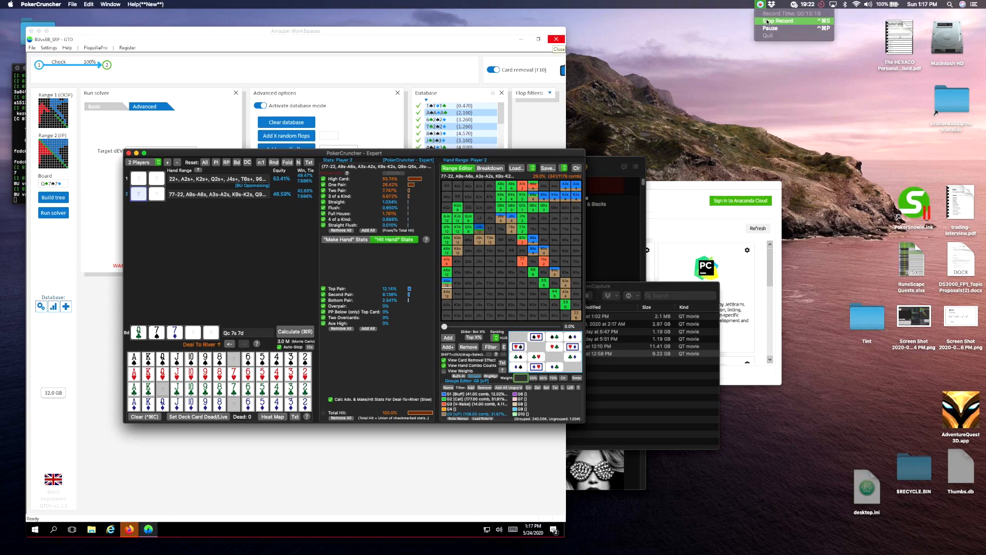